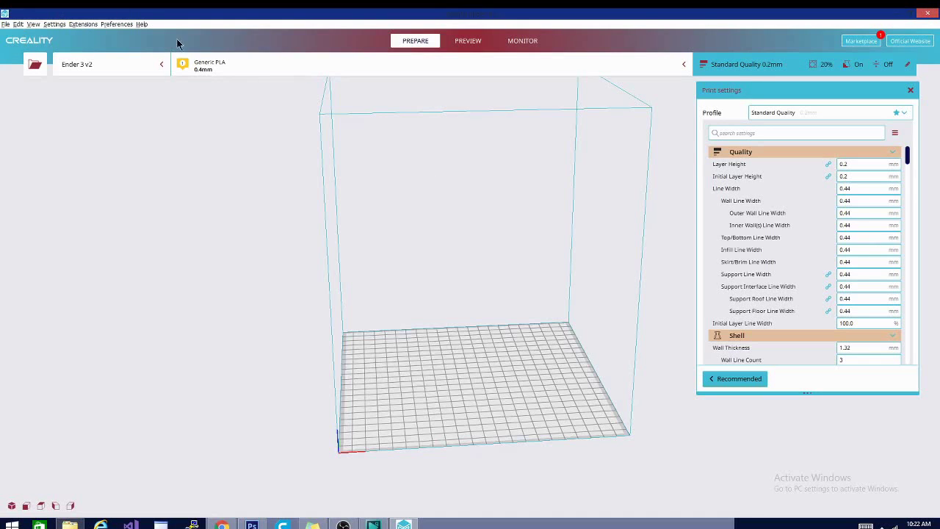
# Step: Open File Explorer at the Technivore '3d Printer models' folder containing the AAholder file
pyautogui.moveTo(495, 374); pyautogui.dragTo(216, 310, button='right')
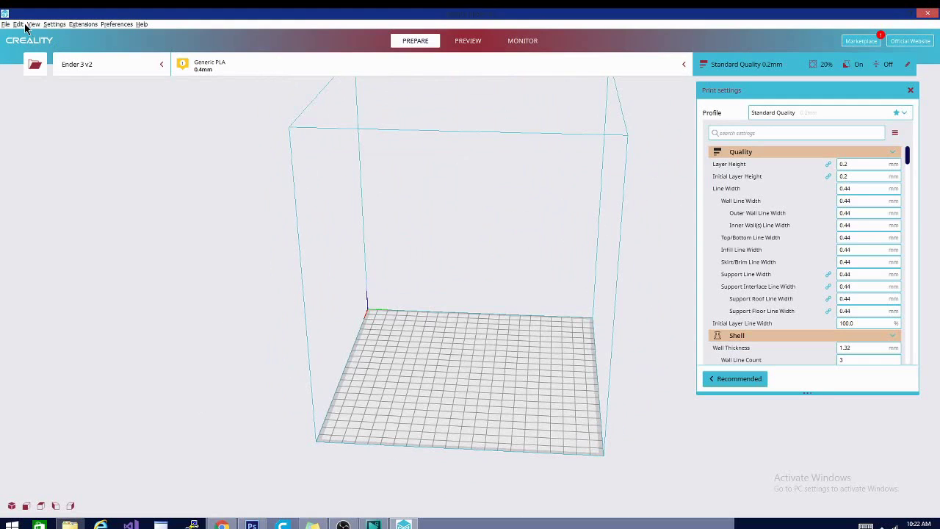
pyautogui.click(71, 524)
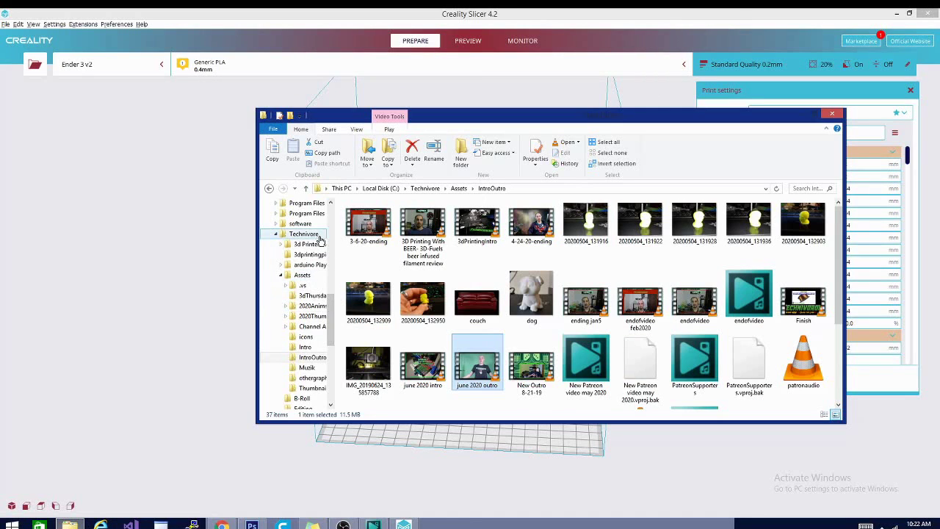
pyautogui.click(303, 243)
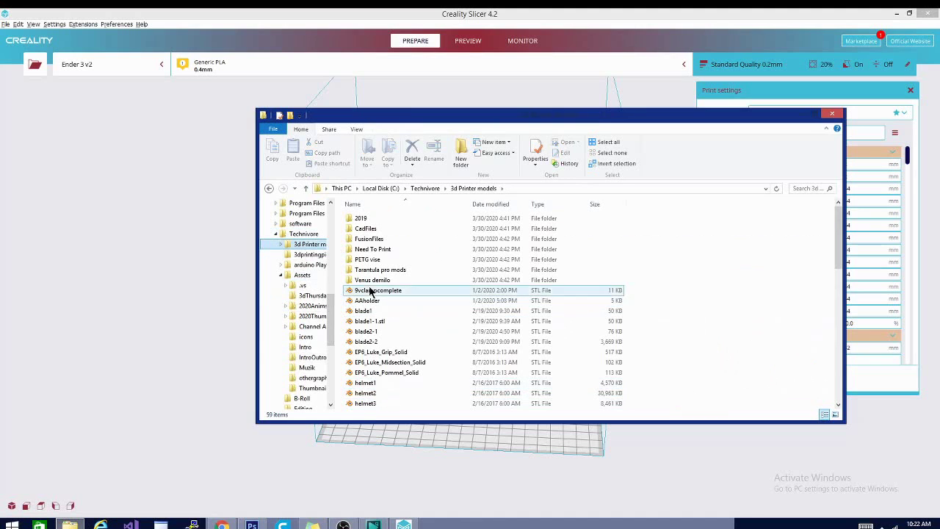
# Step: Drag AAholder.STL onto the Ender 3 v2 build plate and orbit around the bar
pyautogui.moveTo(367, 301); pyautogui.dragTo(134, 367)
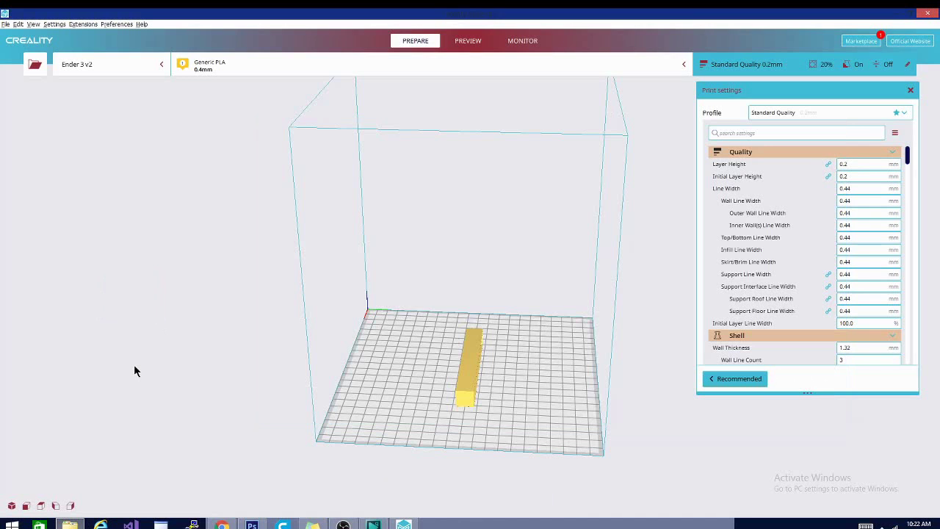
pyautogui.moveTo(388, 413); pyautogui.dragTo(130, 400, button='right')
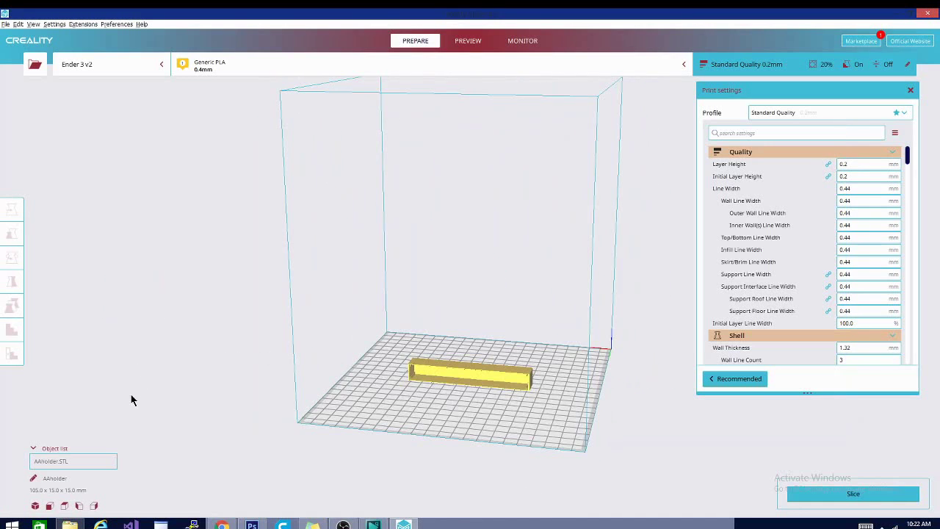
pyautogui.moveTo(523, 400); pyautogui.dragTo(597, 387, button='right')
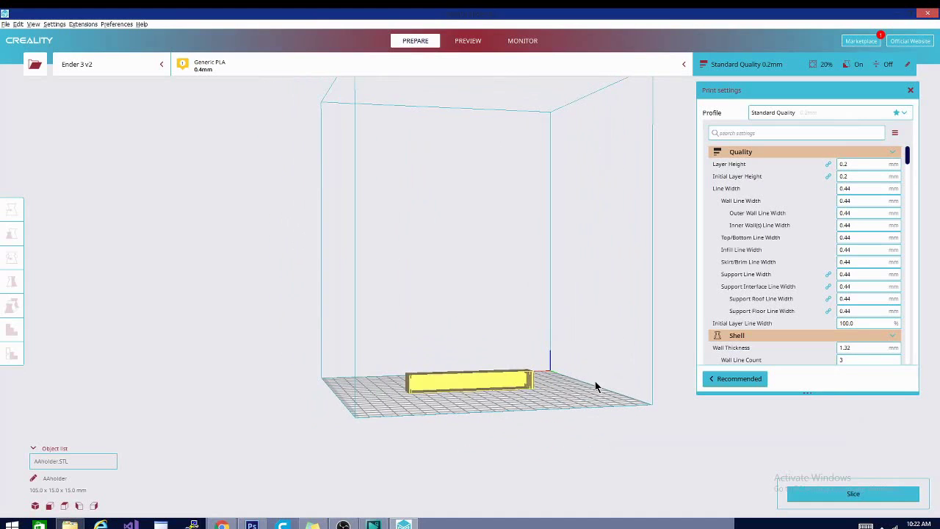
pyautogui.moveTo(490, 406); pyautogui.dragTo(493, 380, button='right')
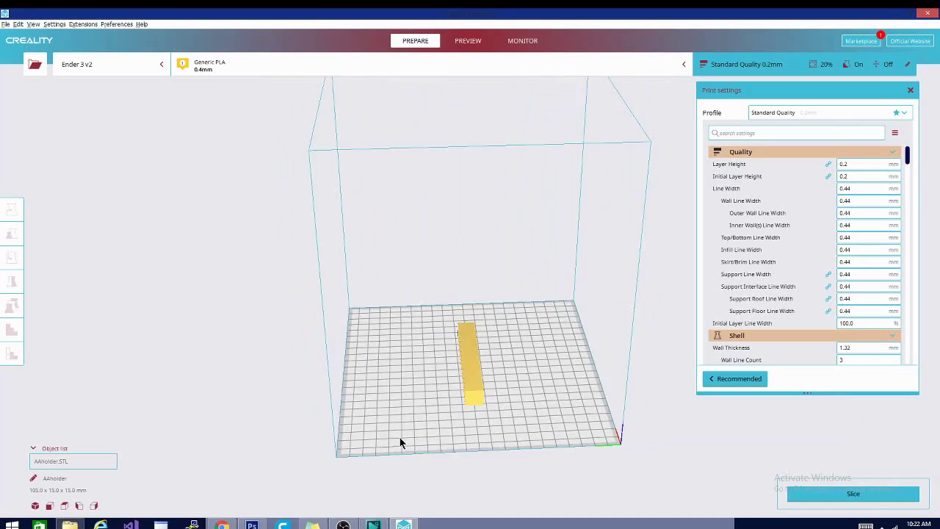
pyautogui.moveTo(403, 442); pyautogui.dragTo(536, 414, button='right')
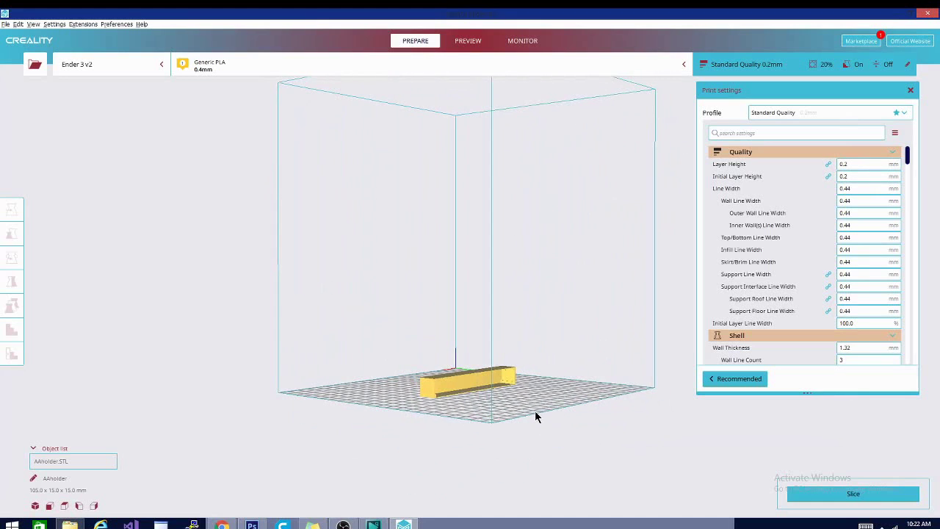
# Step: Orbit and zoom to inspect the 105.0 x 15.0 x 15.0 mm bar from above and below
pyautogui.moveTo(355, 401)
pyautogui.mouseDown(button='right')
pyautogui.moveTo(609, 367)
pyautogui.moveTo(269, 392)
pyautogui.moveTo(357, 392)
pyautogui.mouseUp(button='right')
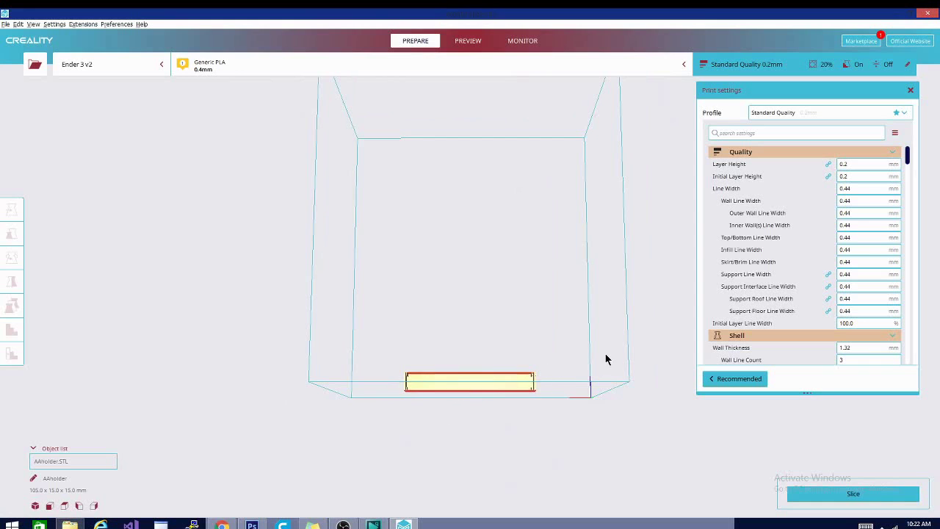
pyautogui.moveTo(606, 357); pyautogui.dragTo(607, 424, button='right')
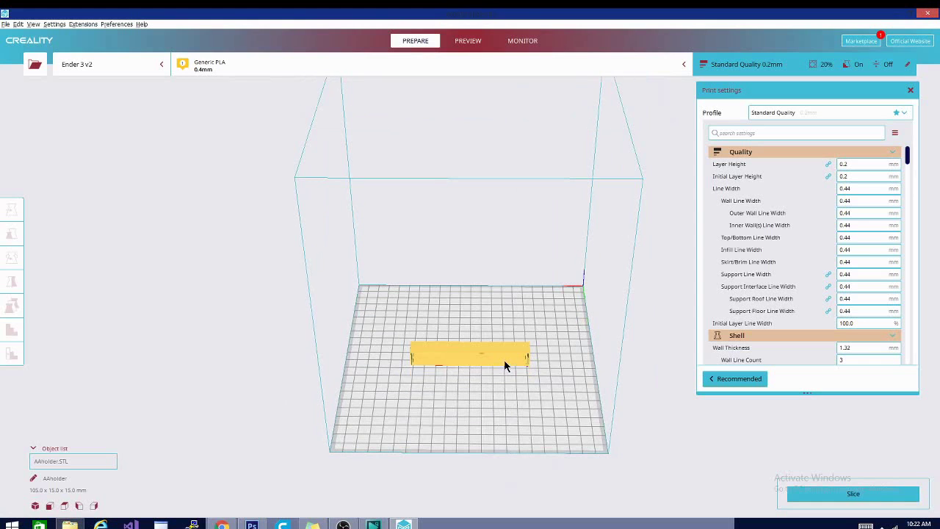
pyautogui.moveTo(480, 403); pyautogui.dragTo(688, 384, button='right')
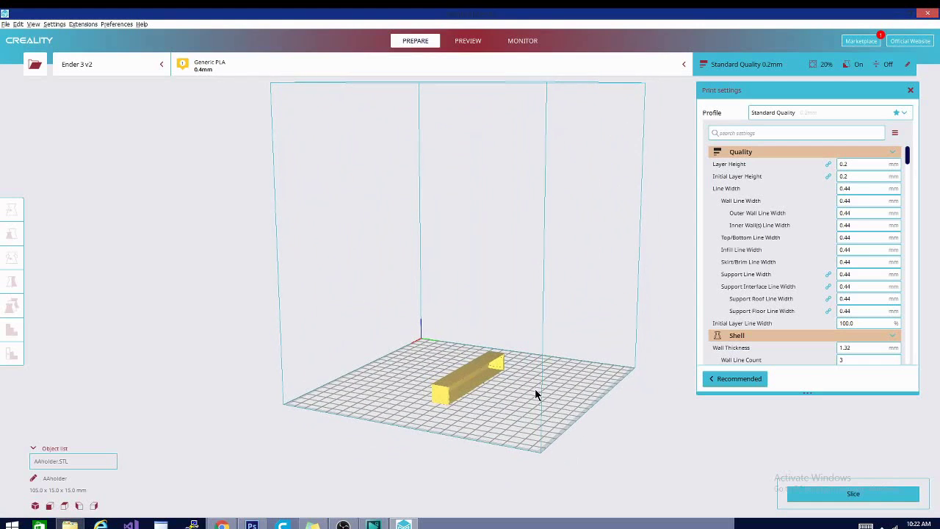
pyautogui.moveTo(536, 392); pyautogui.dragTo(327, 393, button='right')
pyautogui.scroll(3, 452, 411)
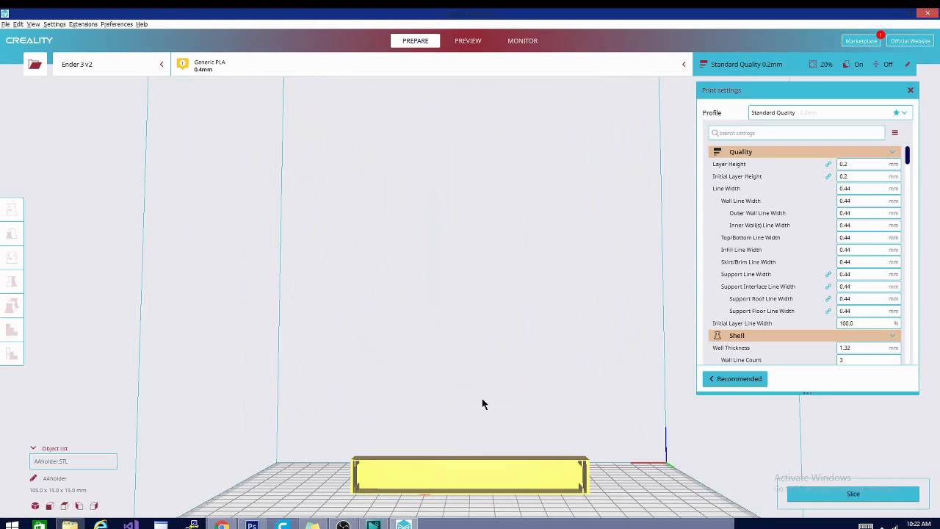
pyautogui.moveTo(499, 412); pyautogui.dragTo(425, 254, button='right')
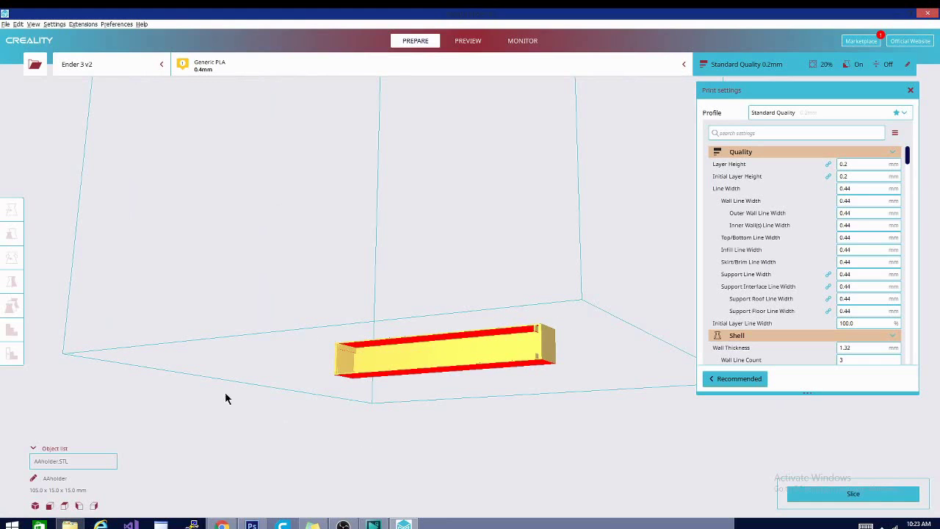
pyautogui.moveTo(273, 468); pyautogui.dragTo(315, 498, button='right')
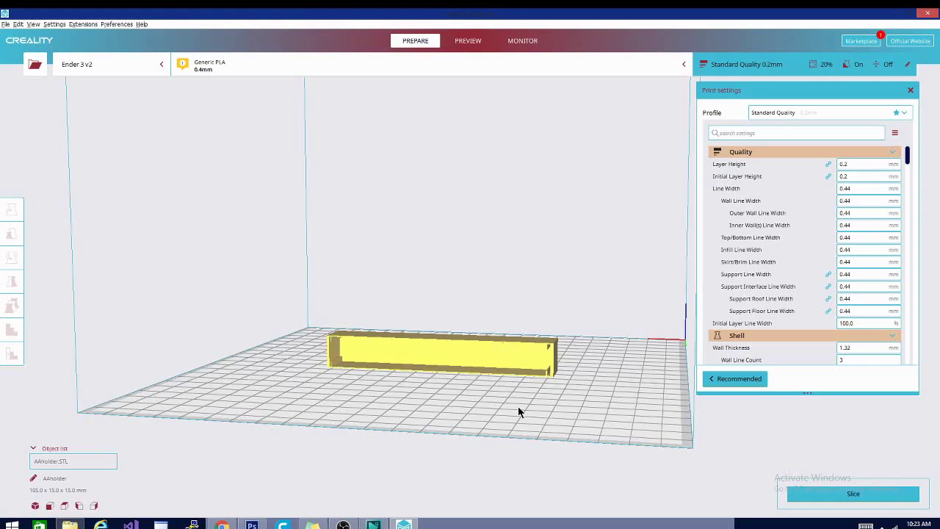
pyautogui.moveTo(518, 409); pyautogui.dragTo(410, 371, button='right')
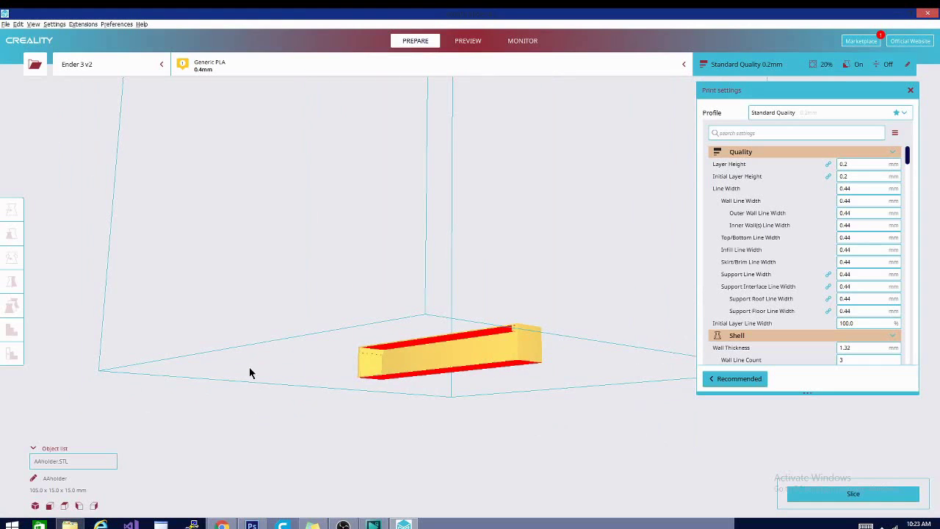
pyautogui.moveTo(249, 374); pyautogui.dragTo(184, 385, button='right')
# Step: Rotate the AAholder bar 90° with Lay flat so it rests on the bed
pyautogui.click(435, 353)
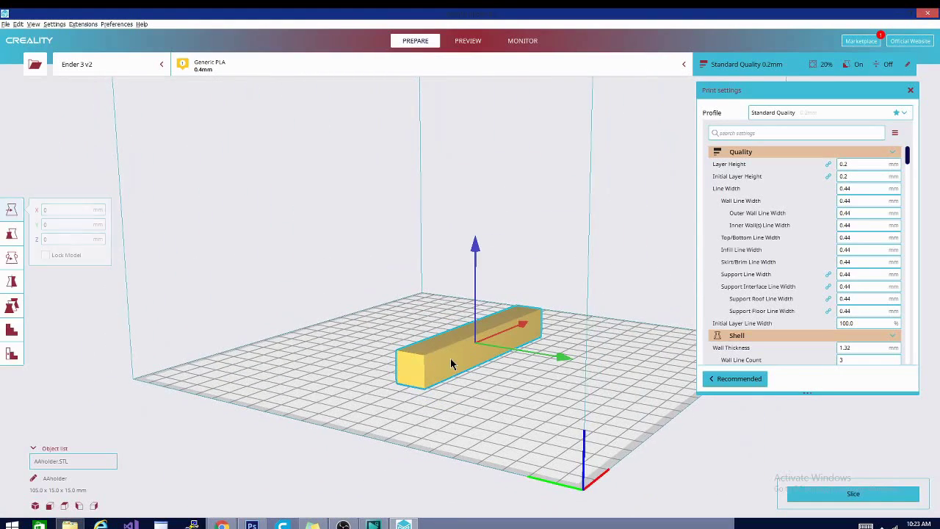
pyautogui.click(11, 257)
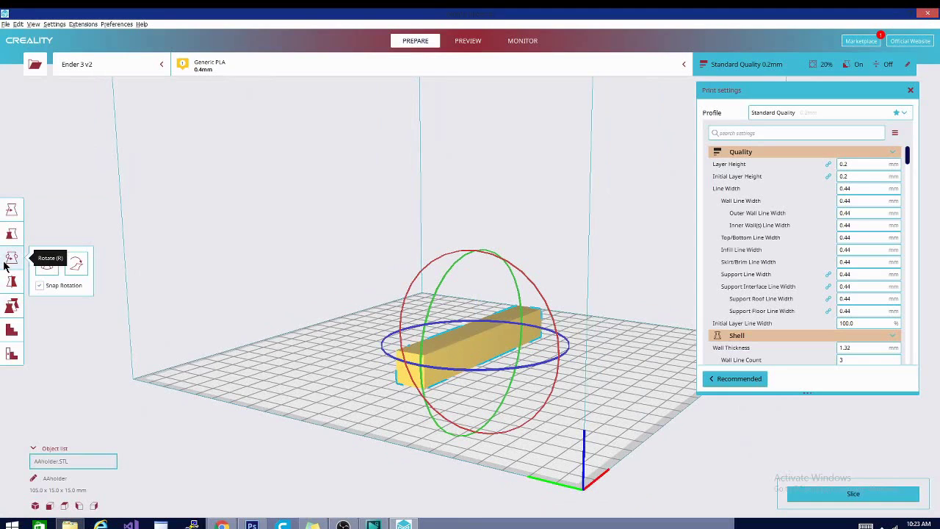
pyautogui.click(77, 266)
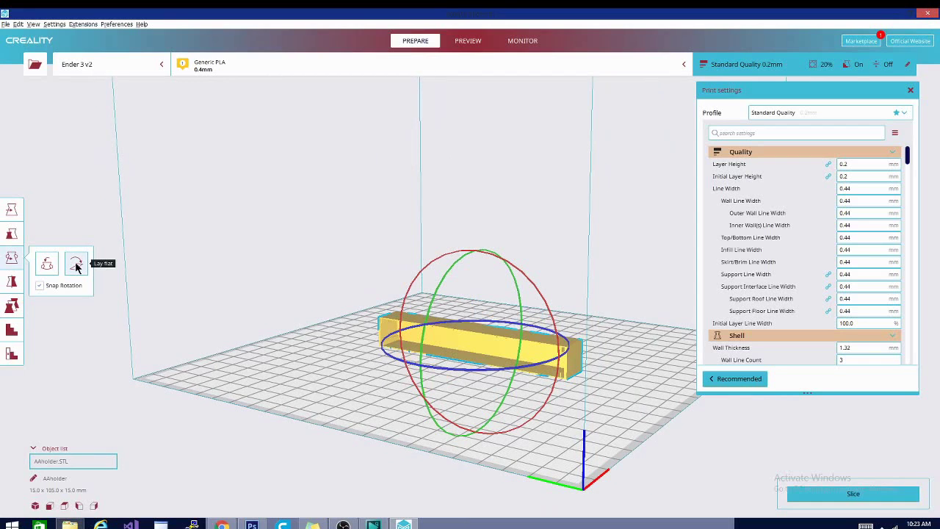
pyautogui.moveTo(254, 379); pyautogui.dragTo(321, 357, button='right')
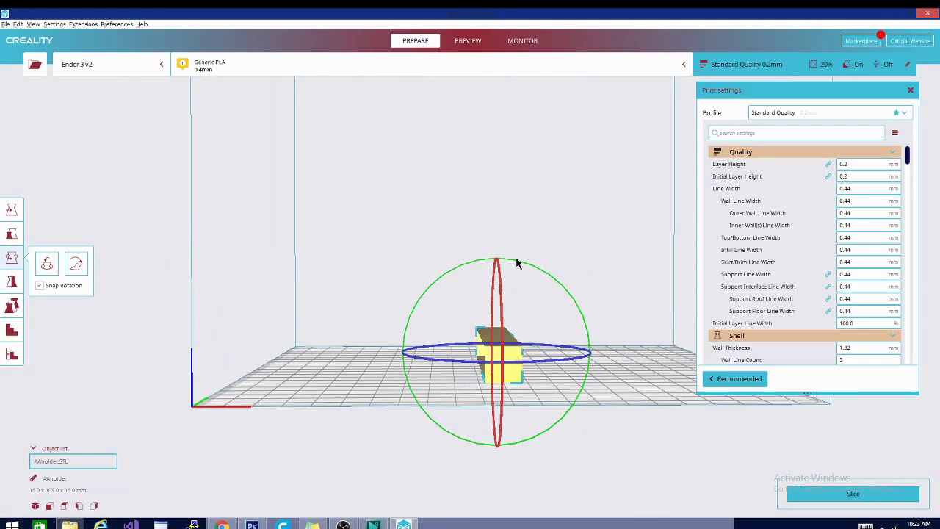
pyautogui.moveTo(516, 258); pyautogui.dragTo(595, 387)
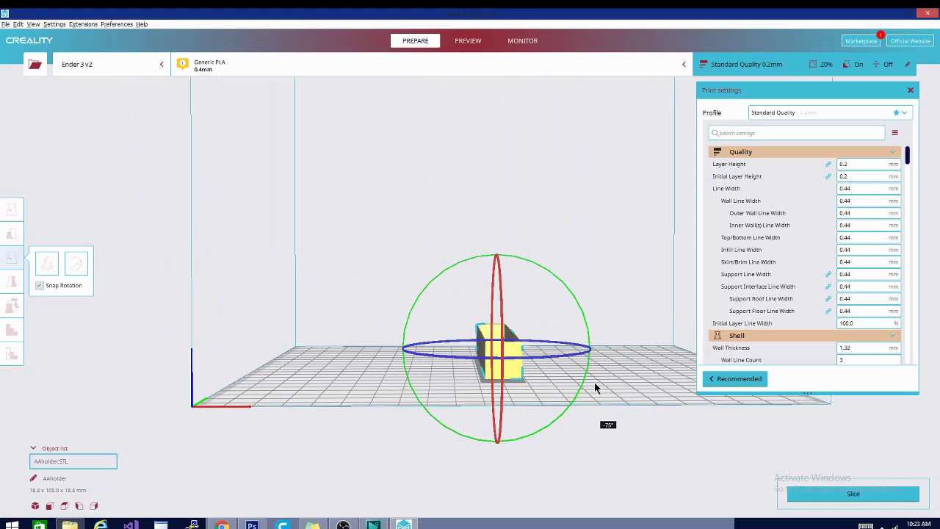
pyautogui.moveTo(492, 430); pyautogui.dragTo(493, 462, button='right')
# Step: Orbit around the plate to confirm the bar now measures 15.0 x 105.0 x 15.0 mm
pyautogui.moveTo(381, 453); pyautogui.dragTo(71, 361, button='right')
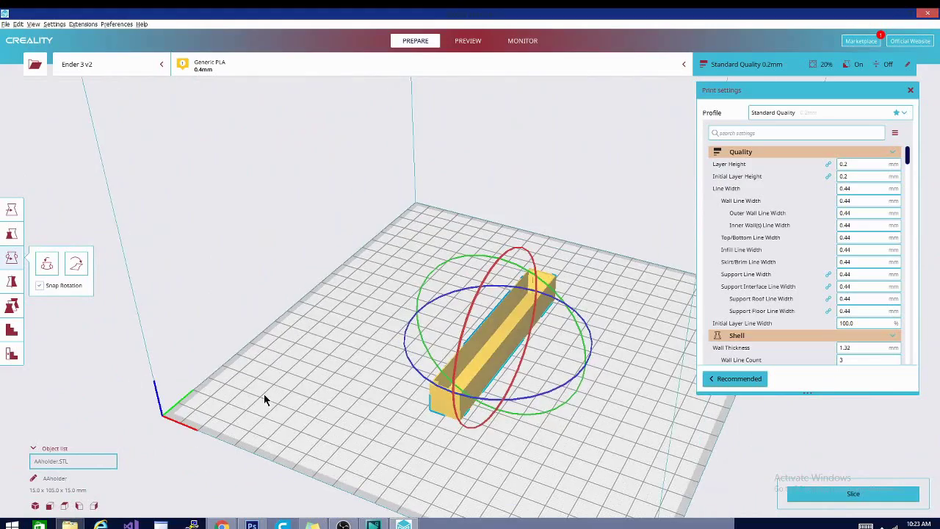
pyautogui.moveTo(264, 394); pyautogui.dragTo(301, 304, button='right')
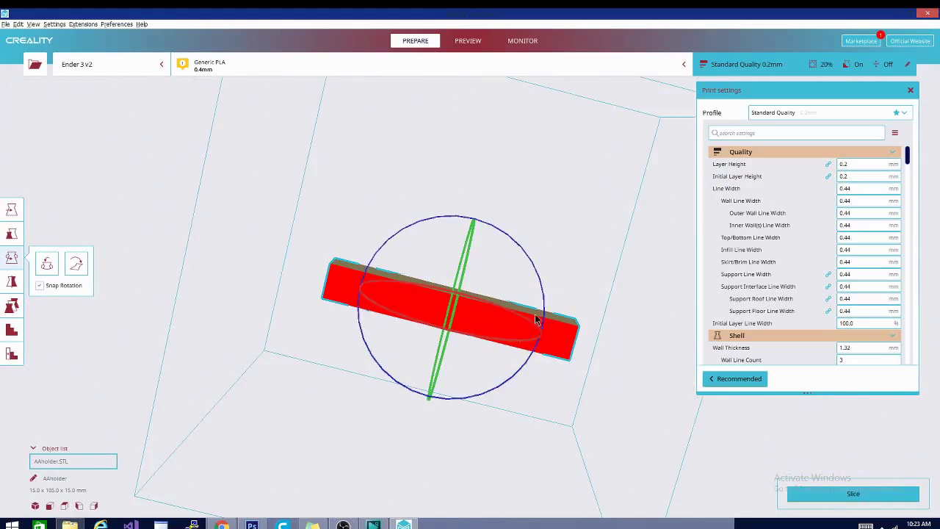
pyautogui.moveTo(286, 159); pyautogui.dragTo(377, 325, button='right')
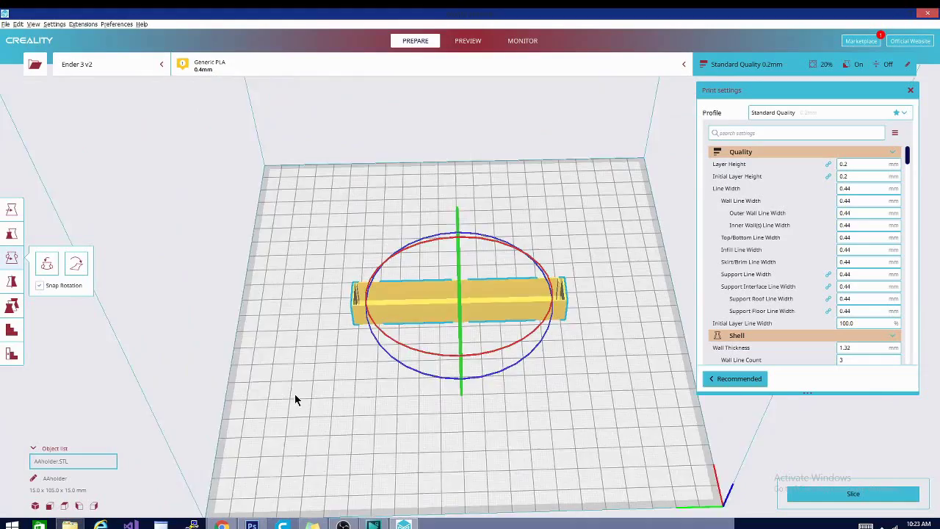
pyautogui.moveTo(294, 394); pyautogui.dragTo(297, 360, button='right')
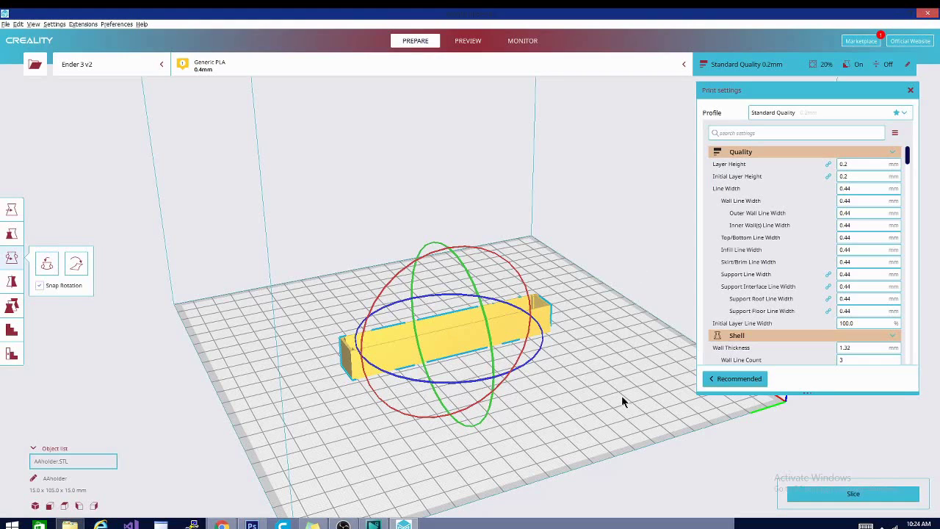
pyautogui.moveTo(622, 396); pyautogui.dragTo(421, 239, button='right')
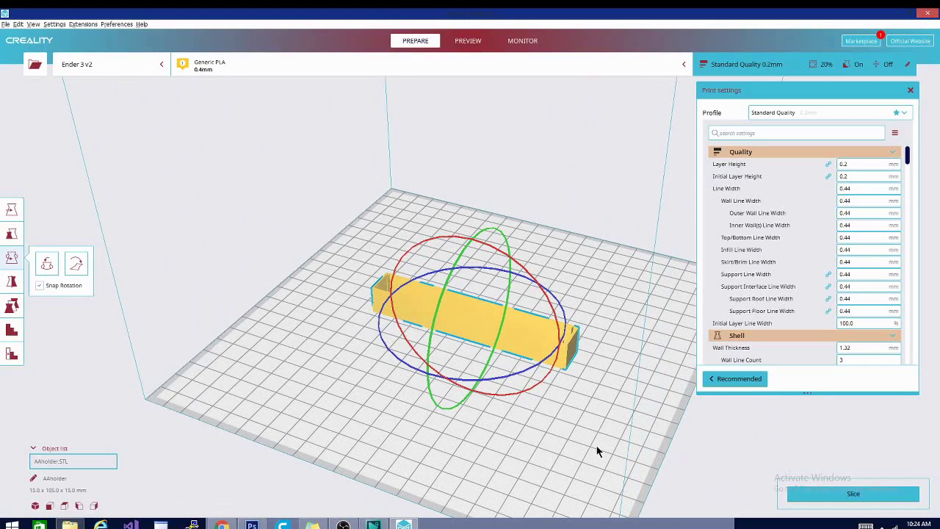
pyautogui.moveTo(598, 446); pyautogui.dragTo(594, 273, button='right')
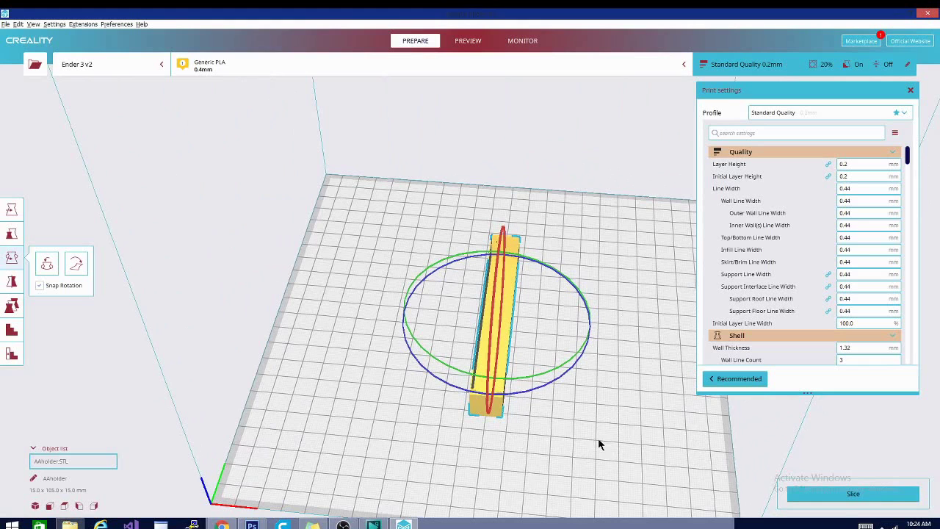
pyautogui.moveTo(598, 443); pyautogui.dragTo(401, 457, button='right')
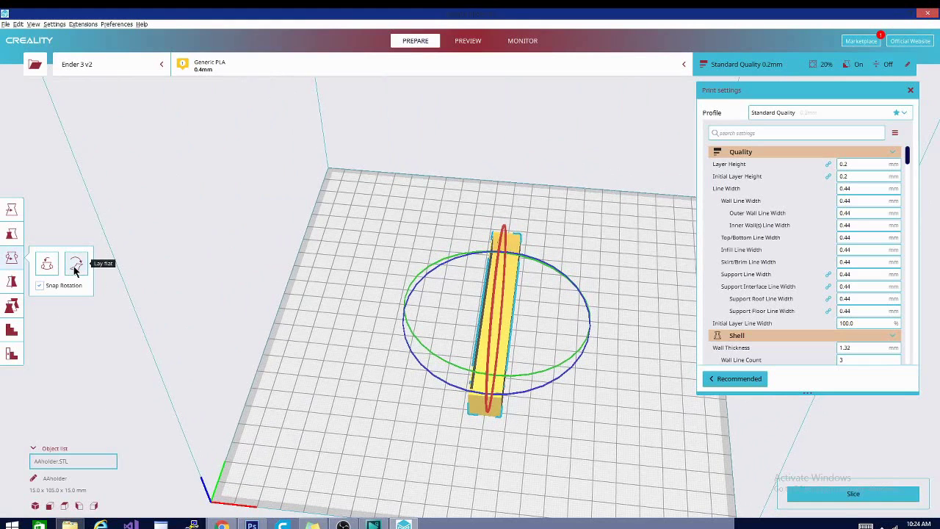
pyautogui.moveTo(357, 373); pyautogui.dragTo(294, 323, button='right')
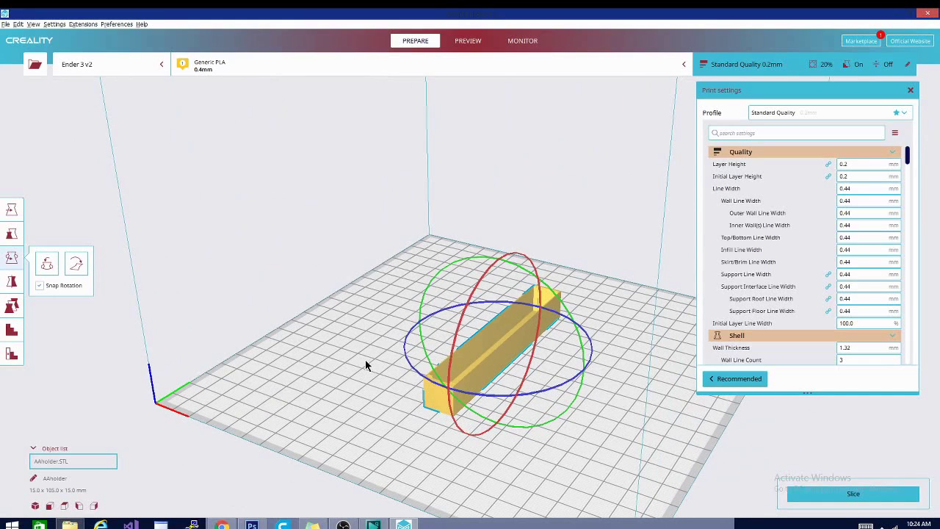
pyautogui.moveTo(625, 385); pyautogui.dragTo(352, 395, button='right')
pyautogui.moveTo(467, 433); pyautogui.dragTo(310, 414, button='right')
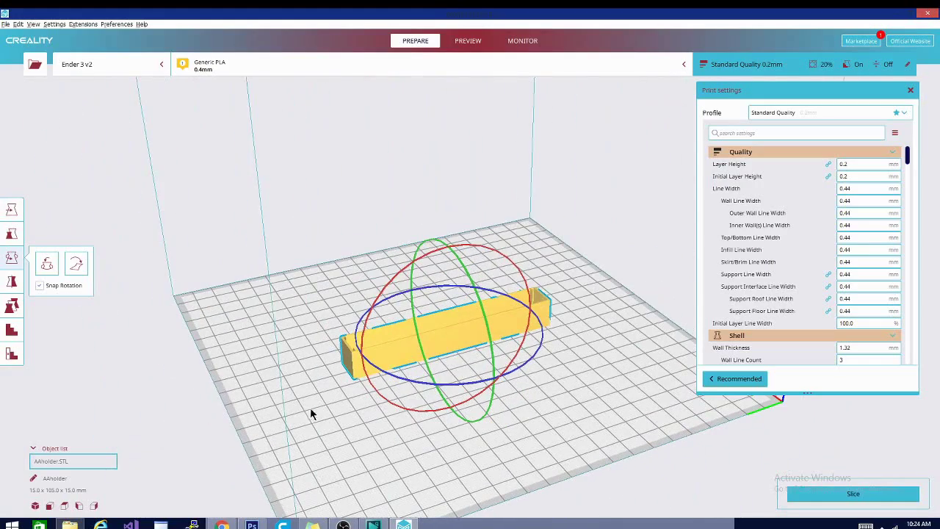
# Step: Move the AA holder to Y position 15 mm on the bed
pyautogui.click(11, 211)
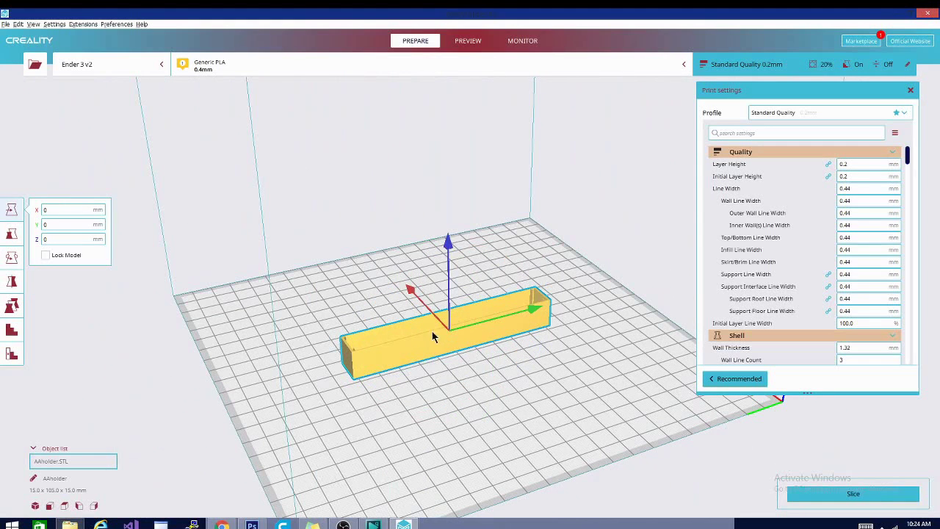
pyautogui.moveTo(374, 357); pyautogui.dragTo(342, 320)
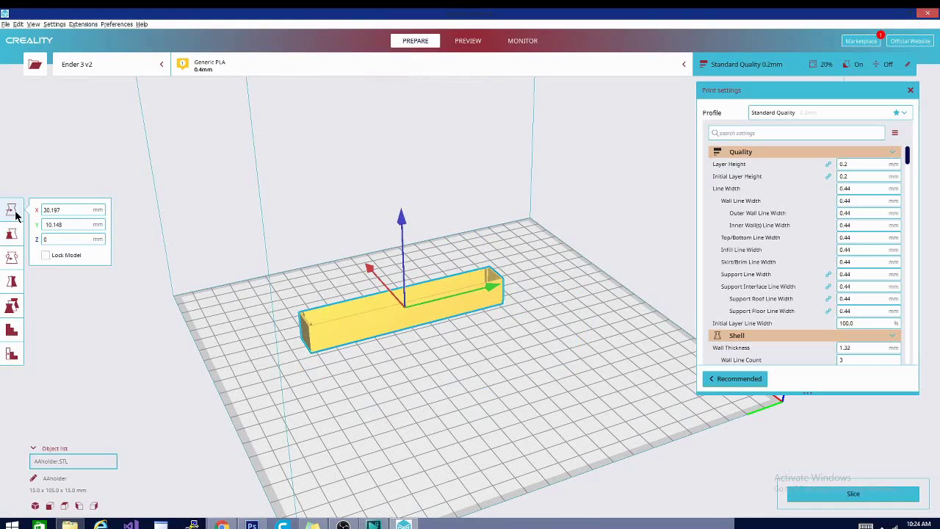
pyautogui.doubleClick(59, 224)
pyautogui.write('15')
pyautogui.press('Return')
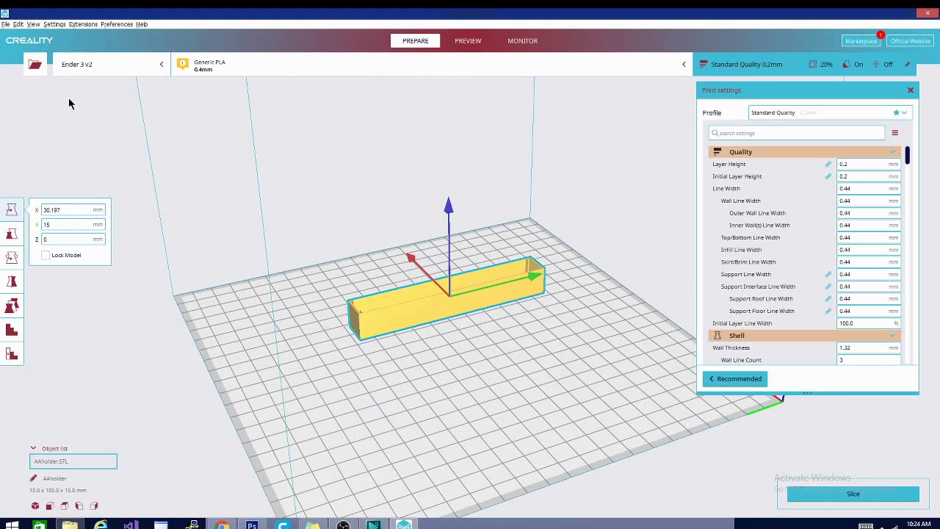
# Step: Try enlarging the holder uniformly, then undo to keep it at 100% scale
pyautogui.click(11, 234)
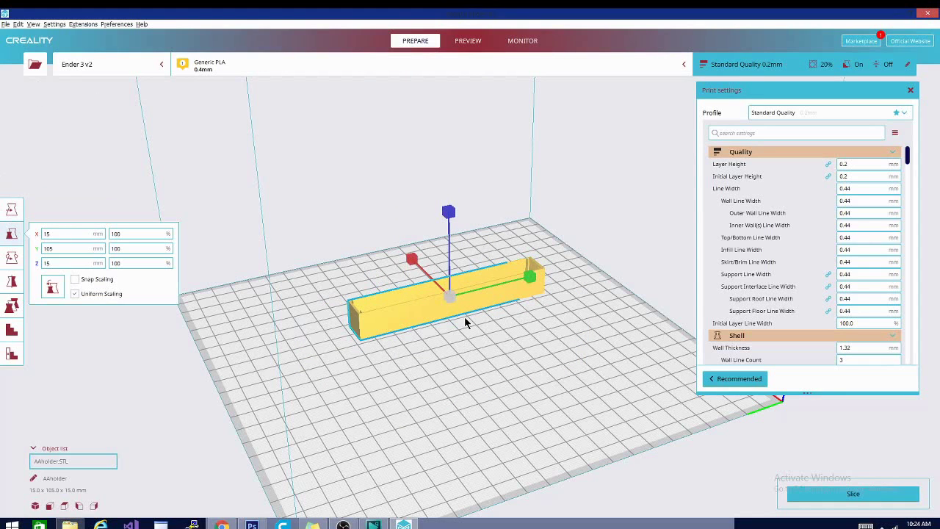
pyautogui.moveTo(409, 263); pyautogui.dragTo(408, 184)
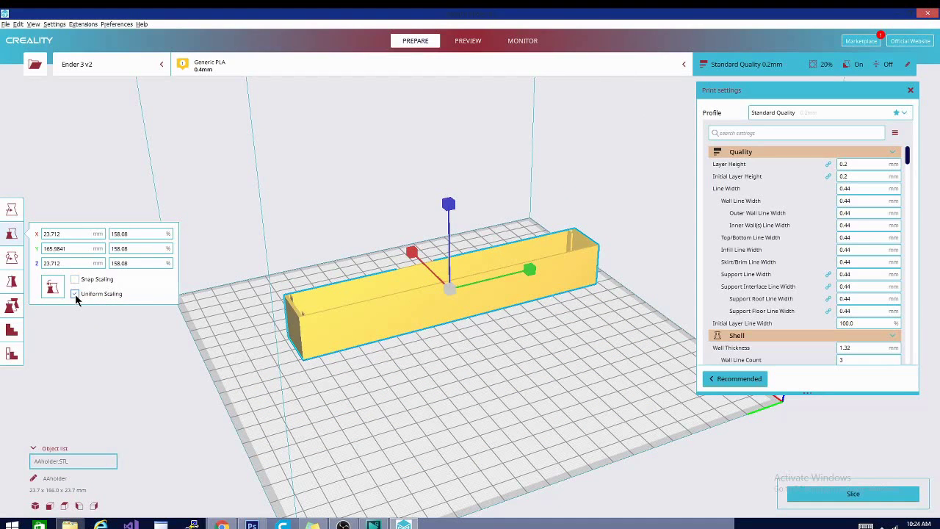
pyautogui.moveTo(348, 384); pyautogui.dragTo(494, 391, button='right')
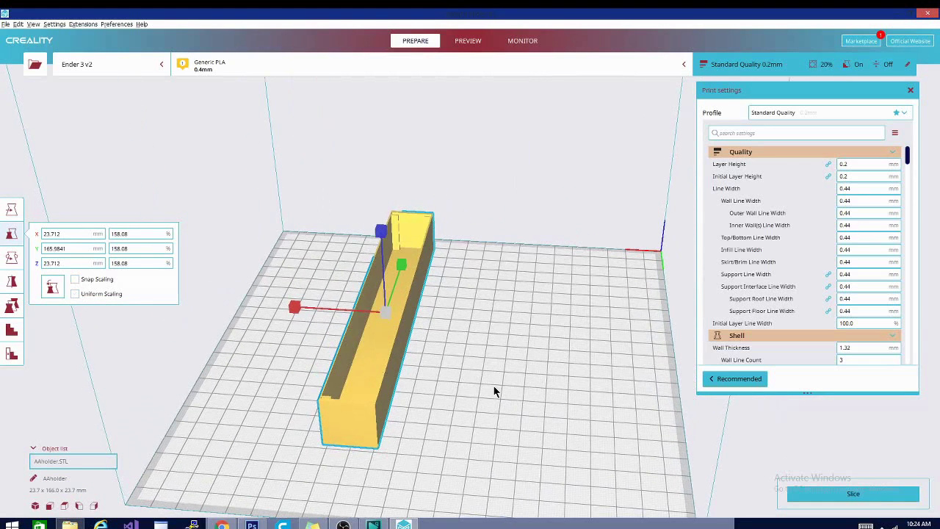
pyautogui.hotkey('ctrl', 'z')
pyautogui.moveTo(238, 431); pyautogui.dragTo(443, 425, button='right')
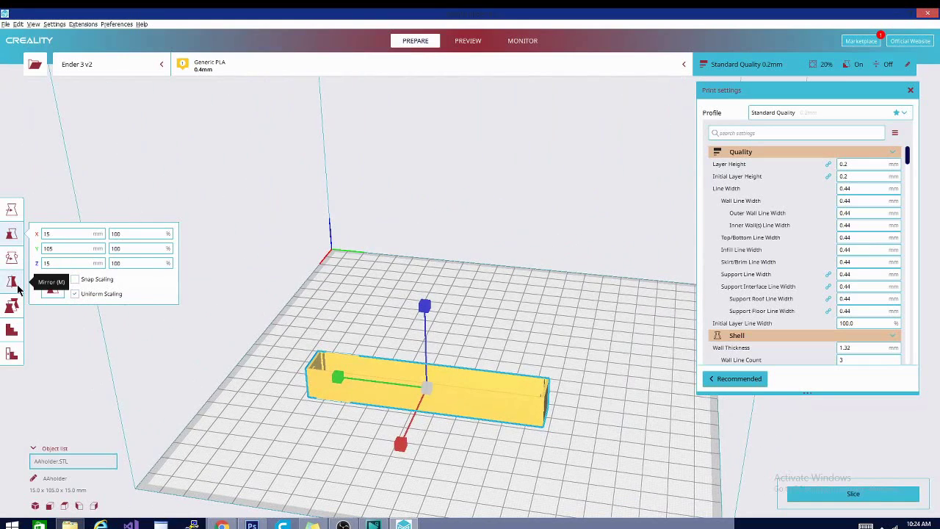
pyautogui.click(11, 283)
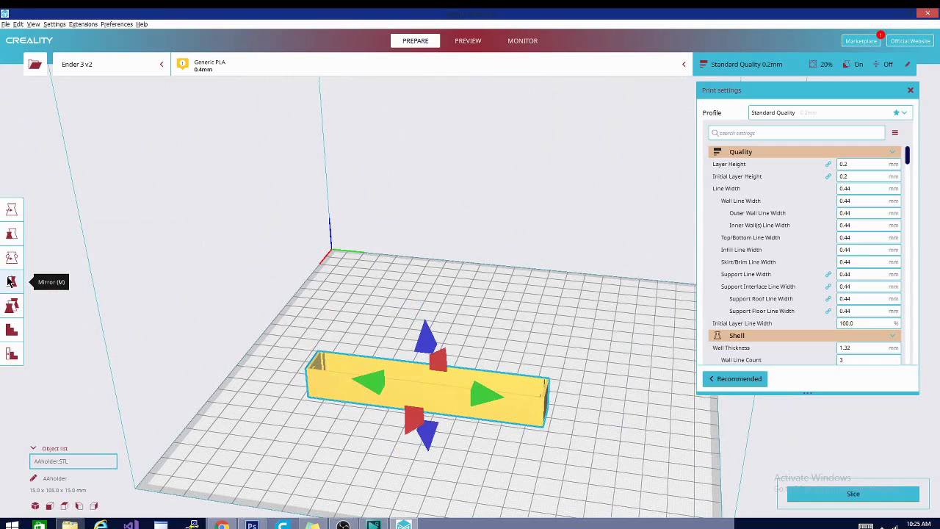
pyautogui.click(11, 283)
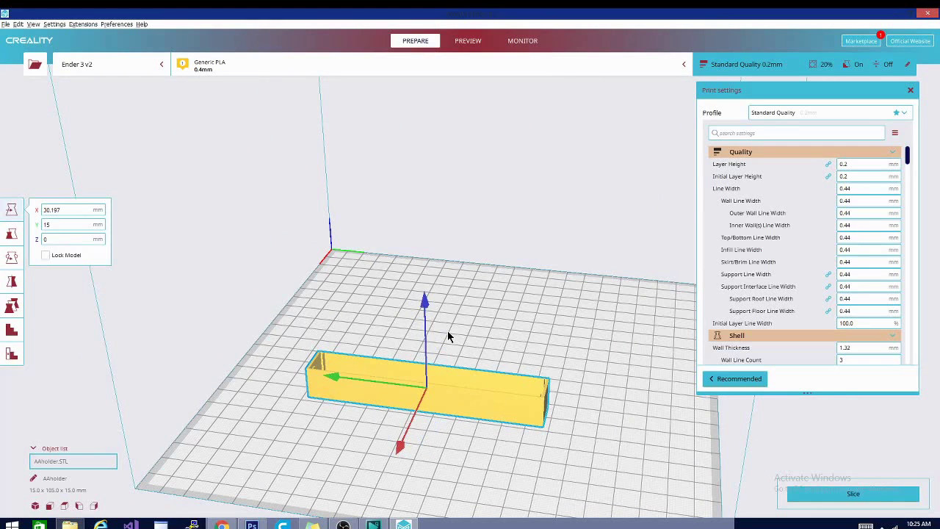
pyautogui.moveTo(450, 337); pyautogui.dragTo(424, 400, button='right')
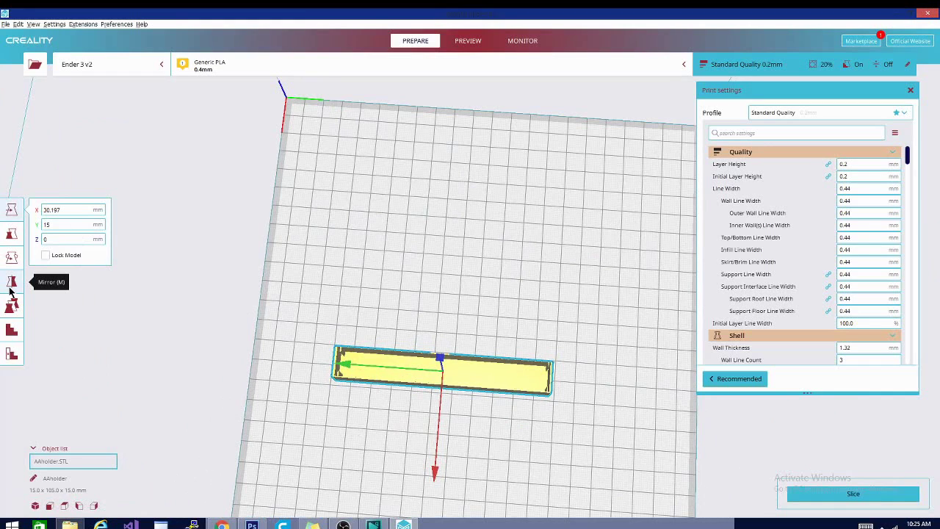
pyautogui.click(11, 287)
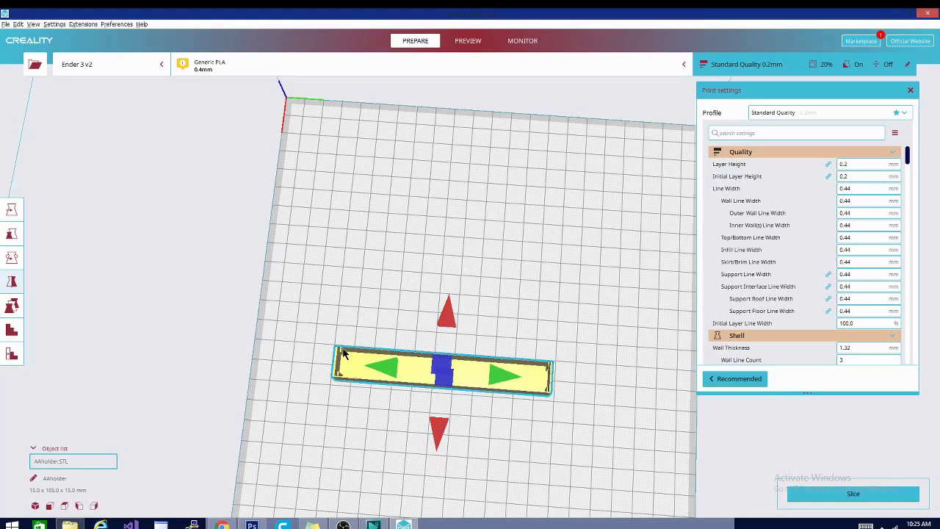
pyautogui.click(436, 432)
pyautogui.click(11, 307)
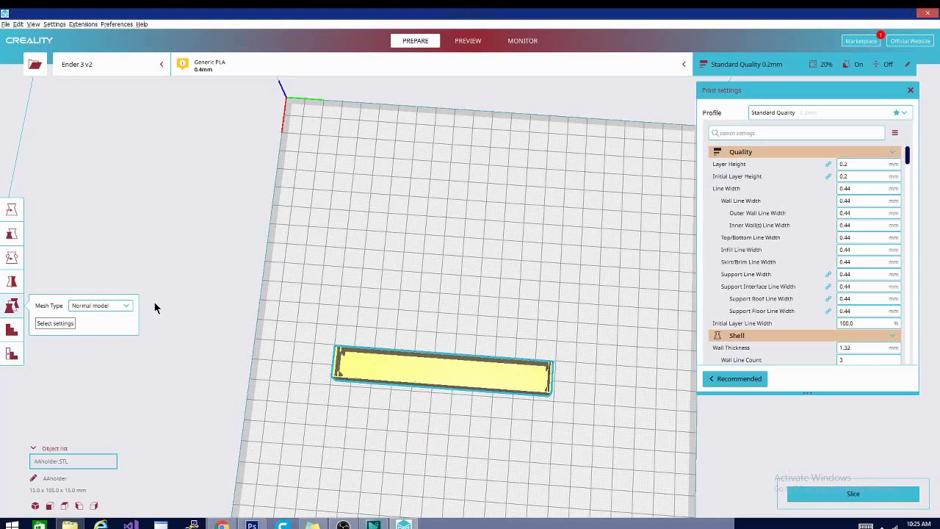
pyautogui.moveTo(447, 297); pyautogui.dragTo(169, 221, button='right')
pyautogui.click(126, 305)
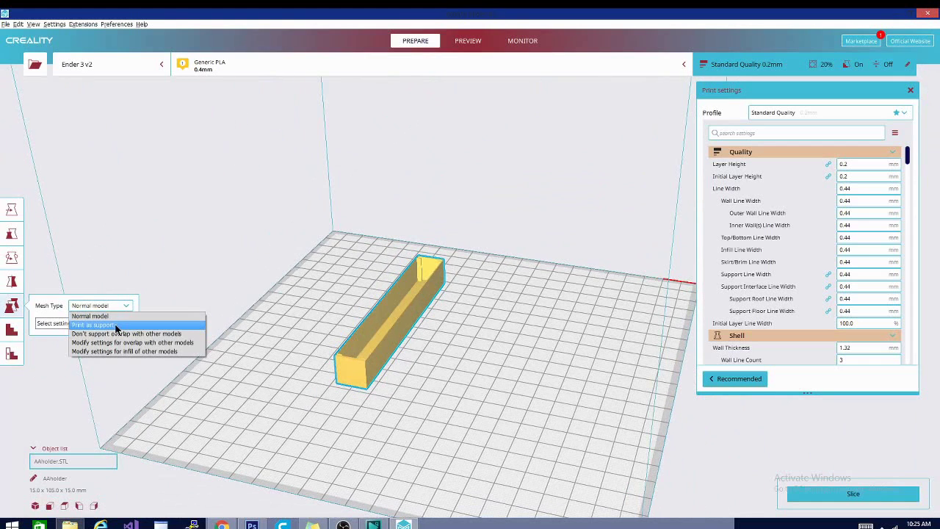
pyautogui.click(537, 307)
pyautogui.moveTo(537, 307); pyautogui.dragTo(390, 336, button='right')
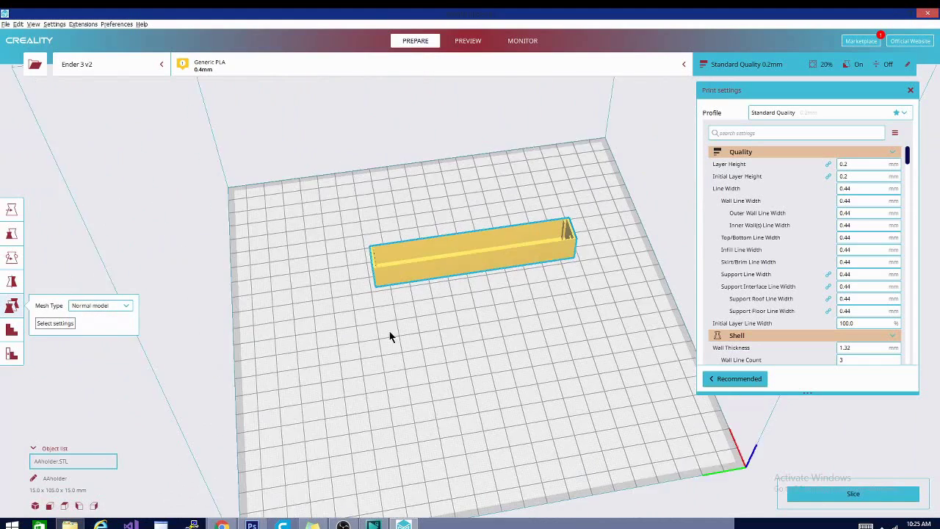
pyautogui.click(20, 332)
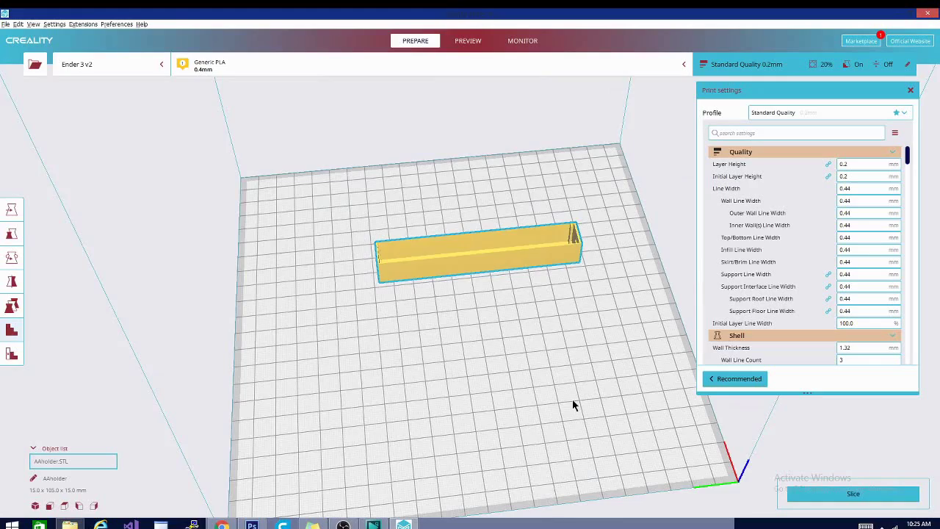
pyautogui.moveTo(572, 404); pyautogui.dragTo(382, 378, button='right')
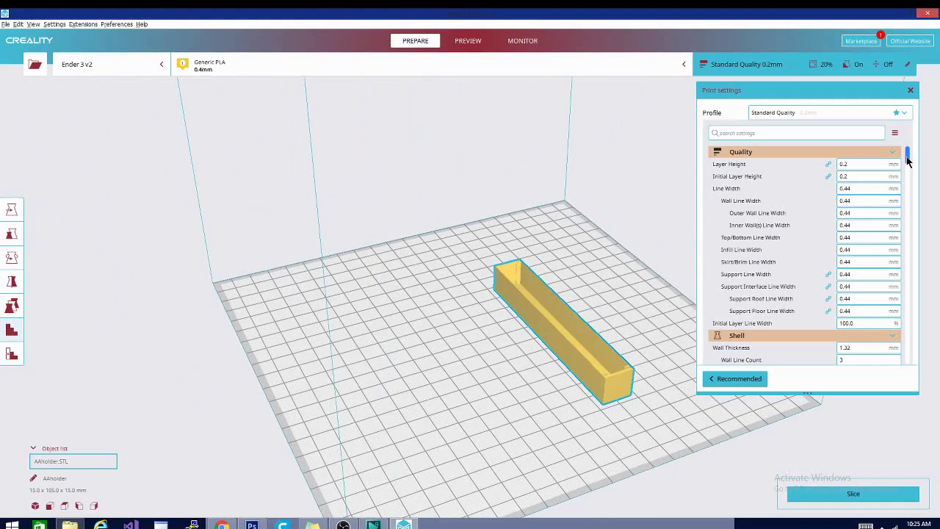
# Step: Change the Quality Layer Height from 0.2 to 0.16 mm
pyautogui.scroll(-1, 908, 160)
pyautogui.scroll(1, 909, 154)
pyautogui.moveTo(852, 166)
pyautogui.moveTo(852, 166); pyautogui.dragTo(843, 164)
pyautogui.write('16')
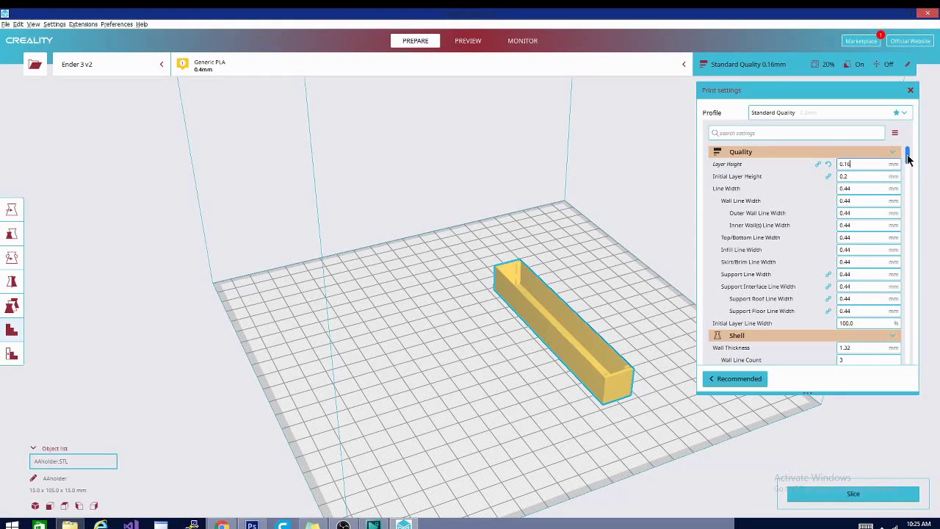
# Step: In the Material settings, set Build Plate Temperature to 45 °C
pyautogui.scroll(-5, 909, 159)
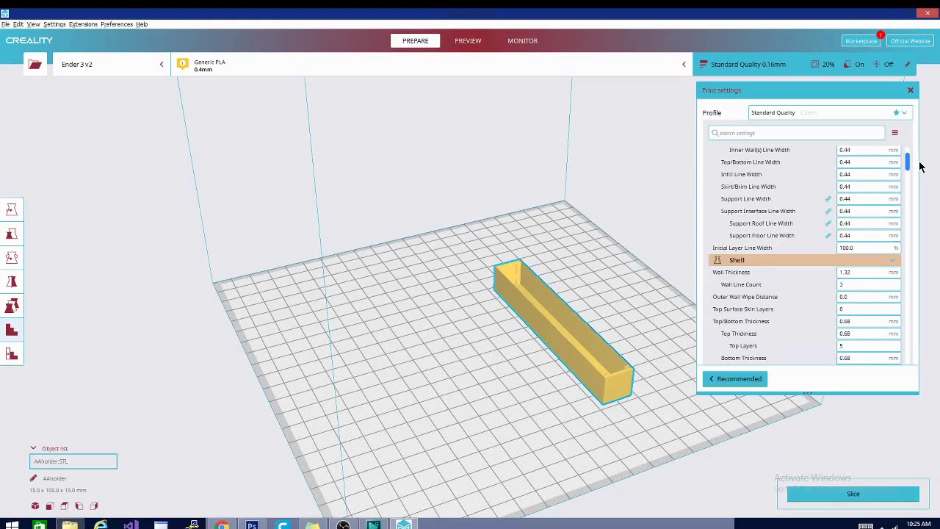
pyautogui.moveTo(923, 172); pyautogui.dragTo(937, 237)
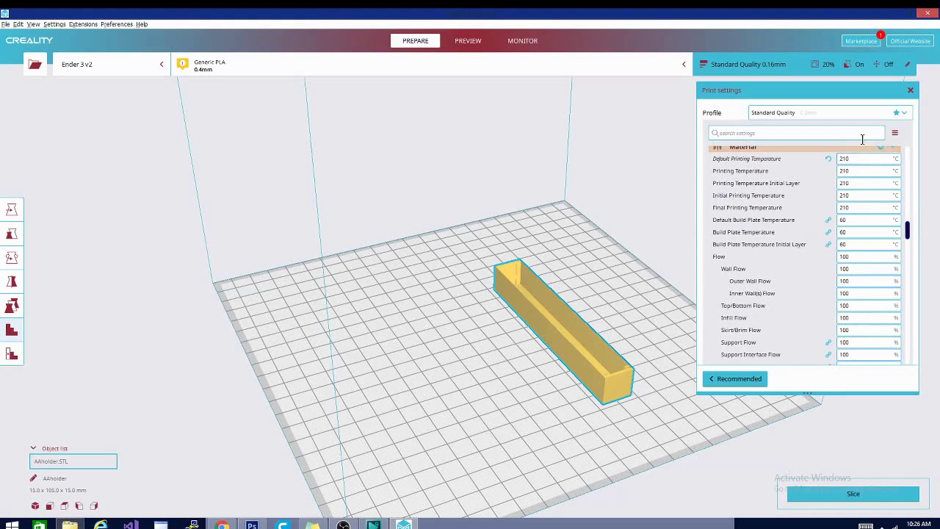
pyautogui.click(846, 158)
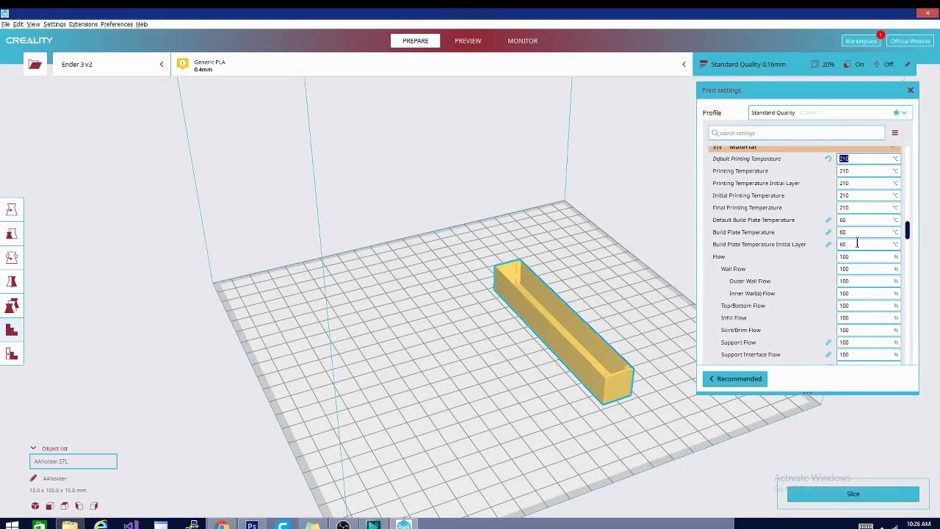
pyautogui.moveTo(857, 243)
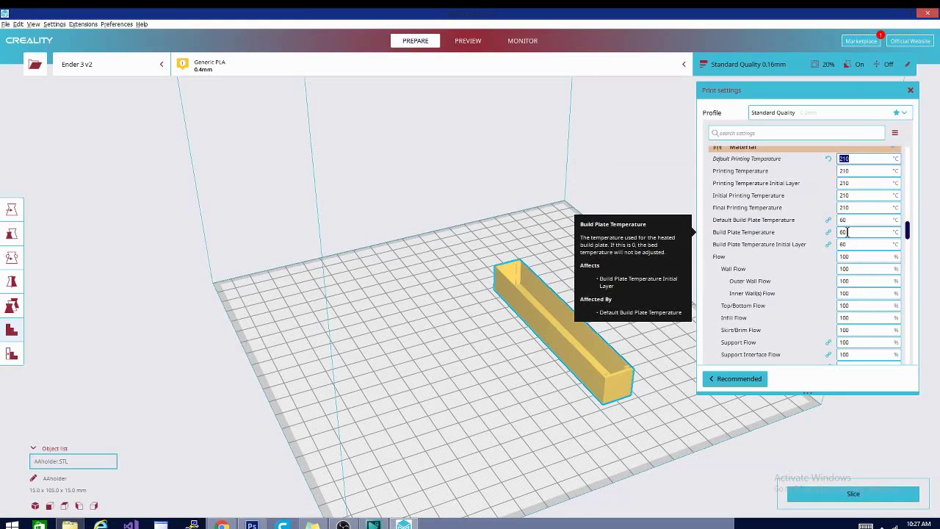
pyautogui.doubleClick(848, 232)
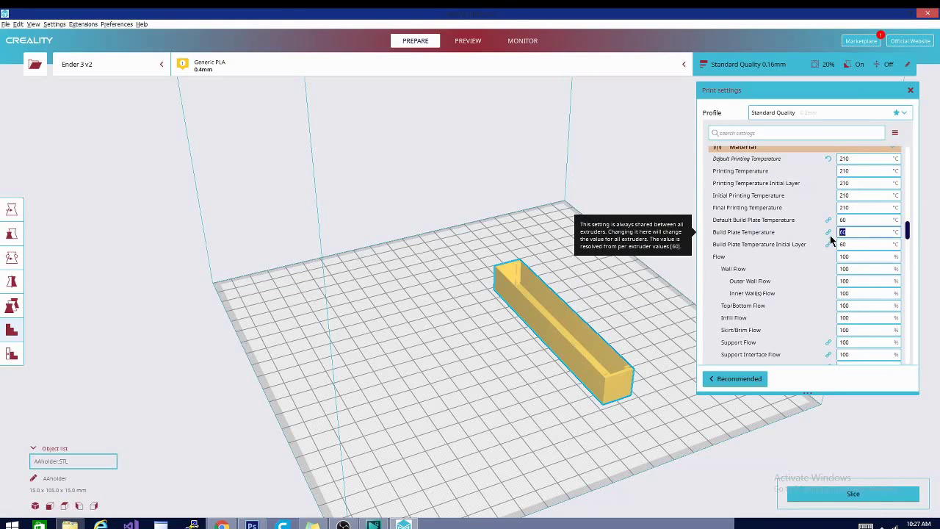
pyautogui.write('45')
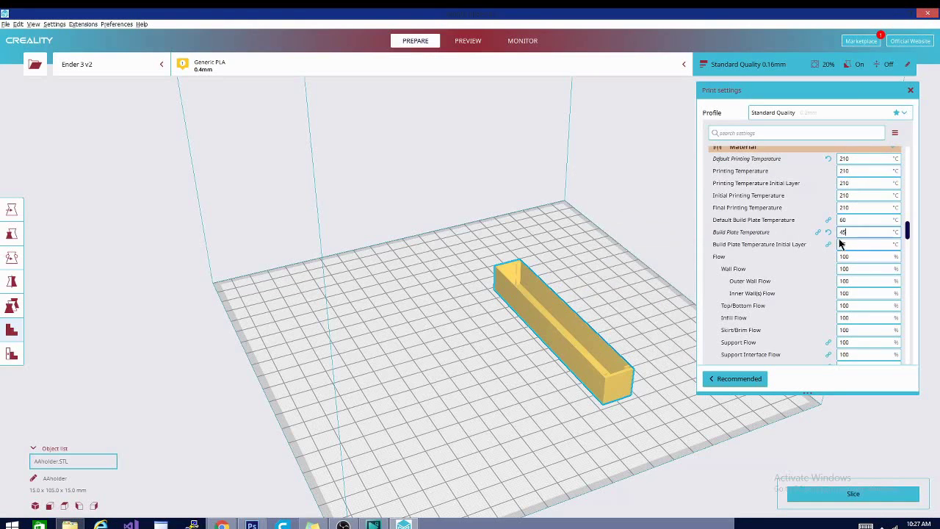
pyautogui.click(852, 220)
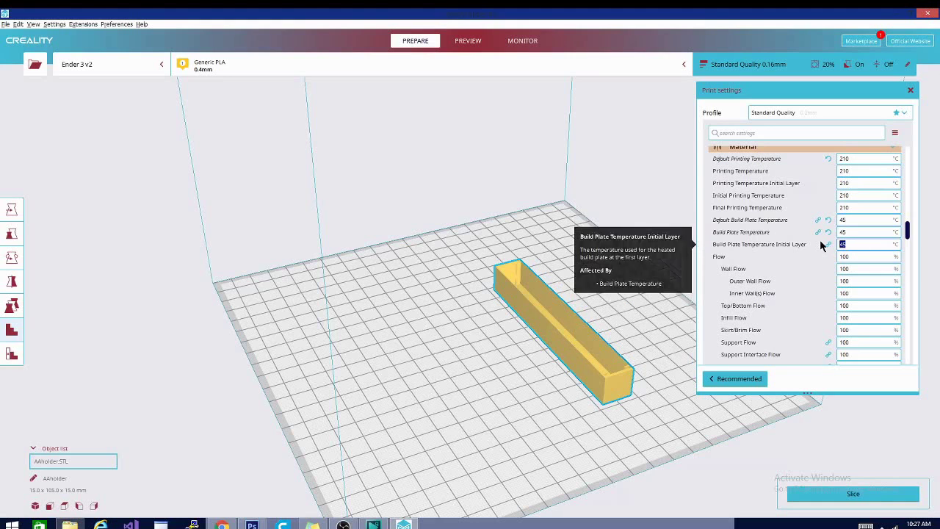
pyautogui.scroll(-5, 801, 274)
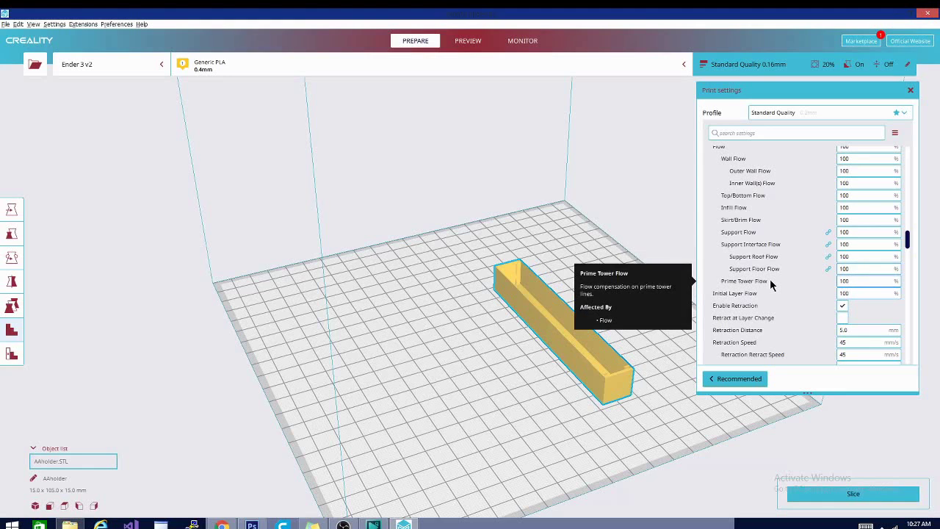
pyautogui.scroll(-5, 769, 280)
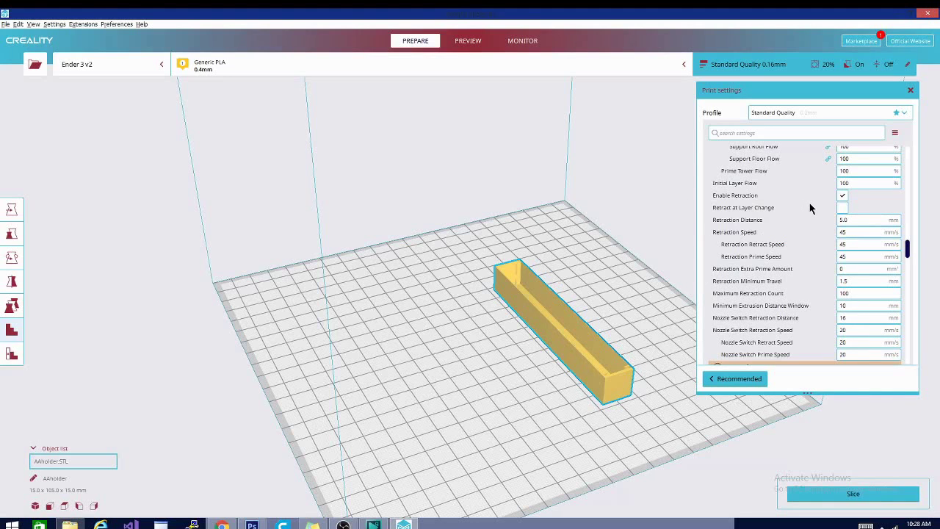
pyautogui.scroll(-2, 513, 350)
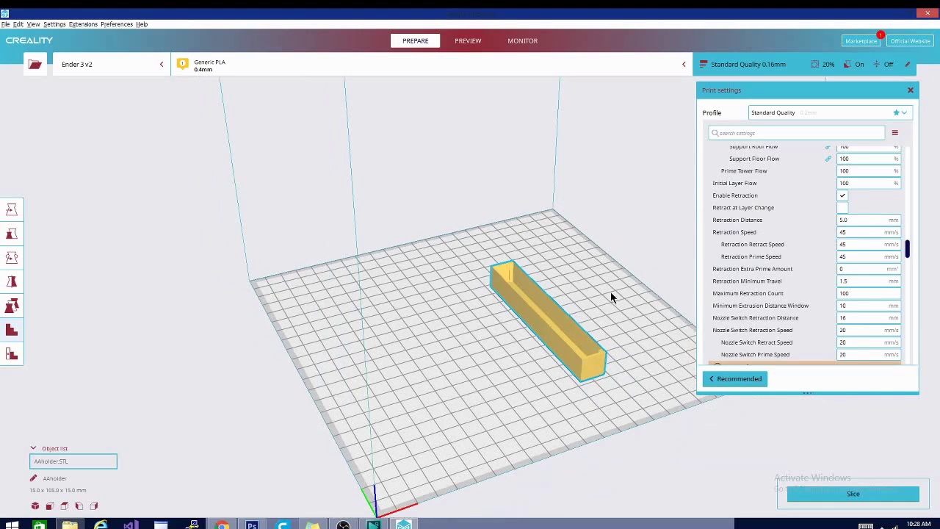
pyautogui.scroll(-3, 806, 248)
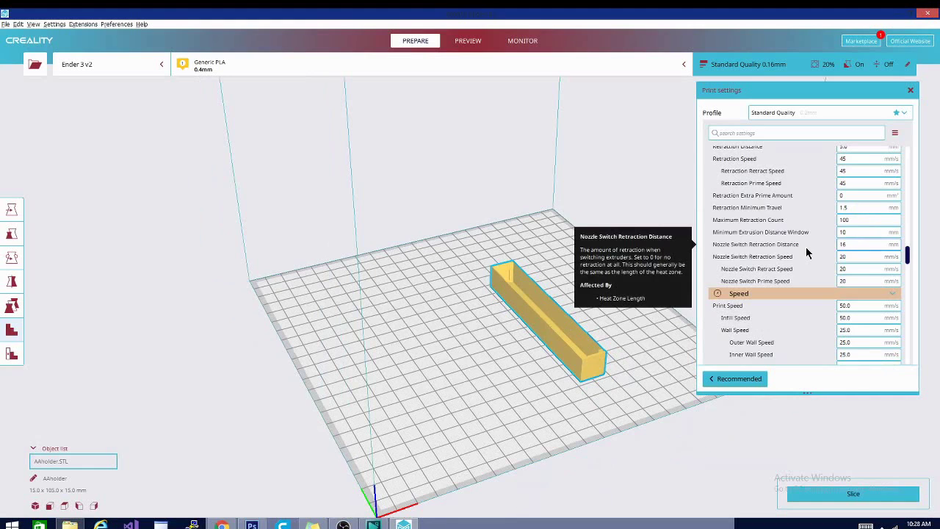
pyautogui.scroll(-3, 806, 250)
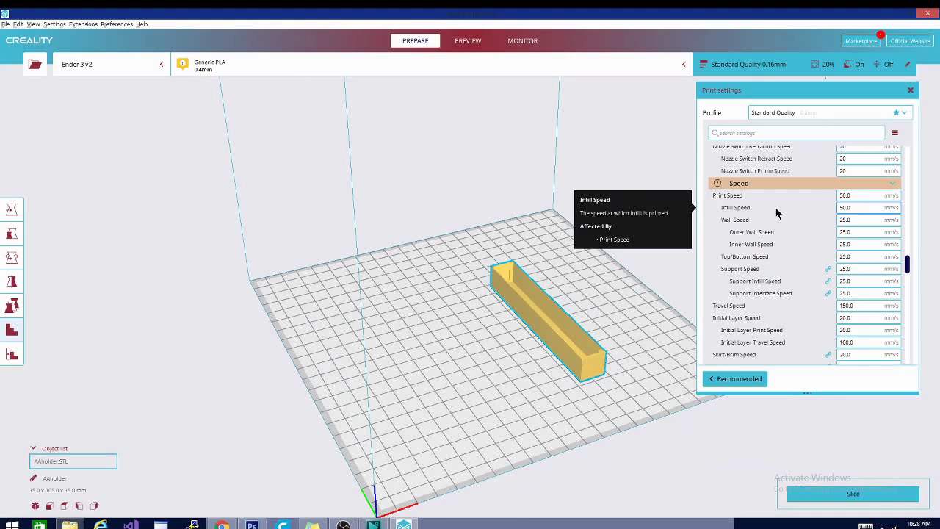
pyautogui.scroll(-1, 774, 206)
pyautogui.scroll(1, 775, 206)
pyautogui.click(863, 195)
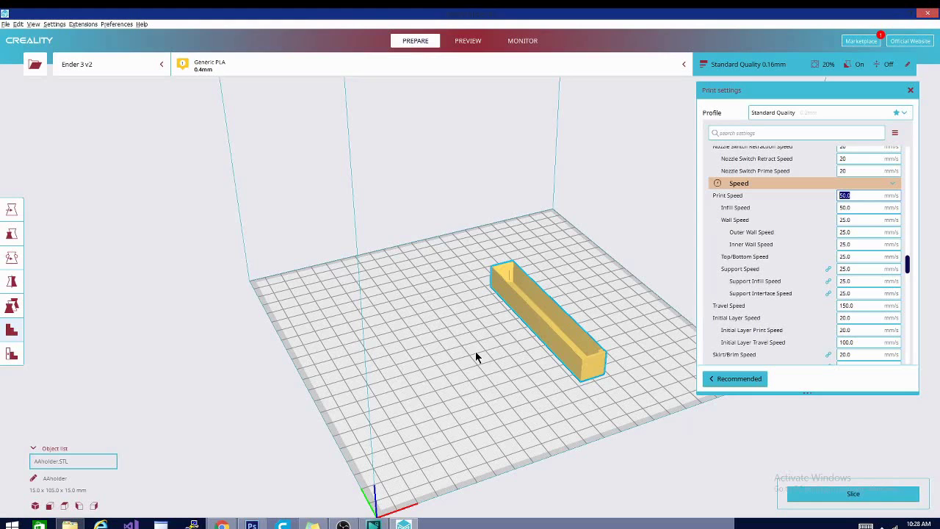
pyautogui.scroll(-3, 476, 357)
pyautogui.scroll(-3, 821, 326)
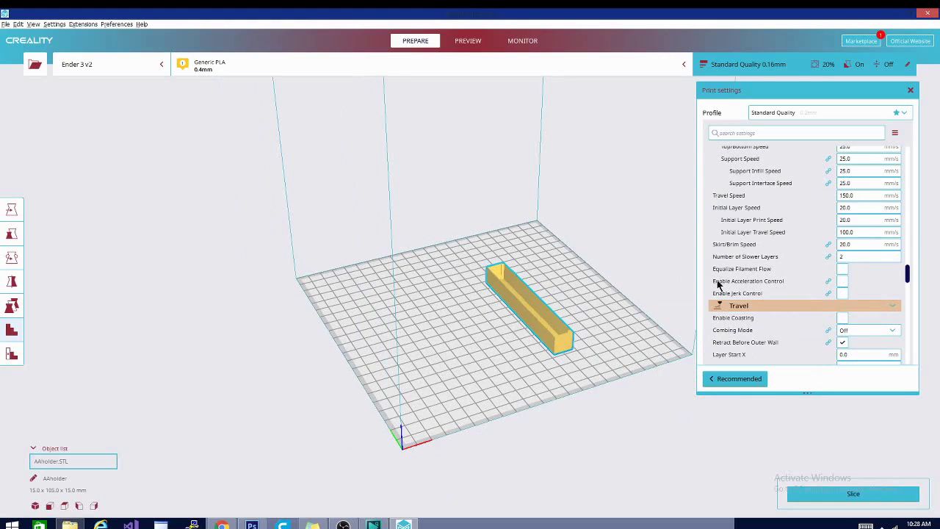
pyautogui.moveTo(774, 291)
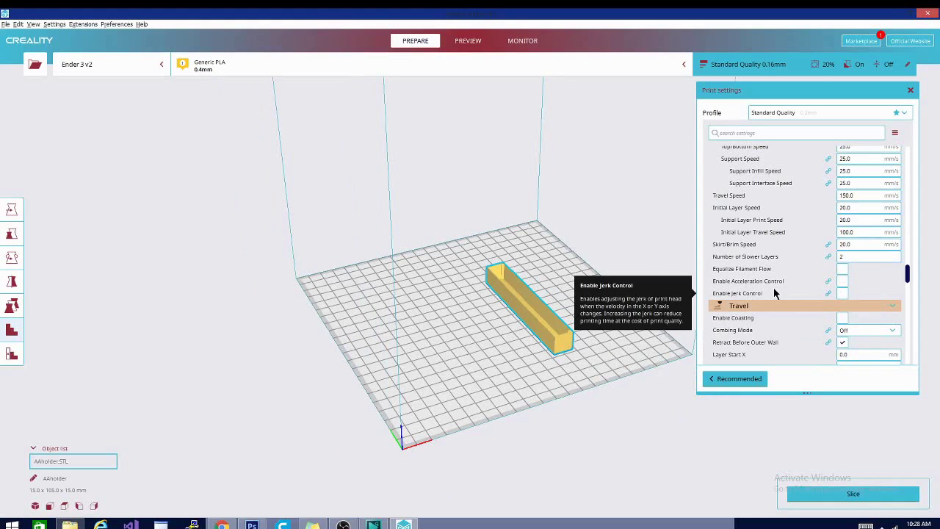
pyautogui.scroll(-2, 774, 290)
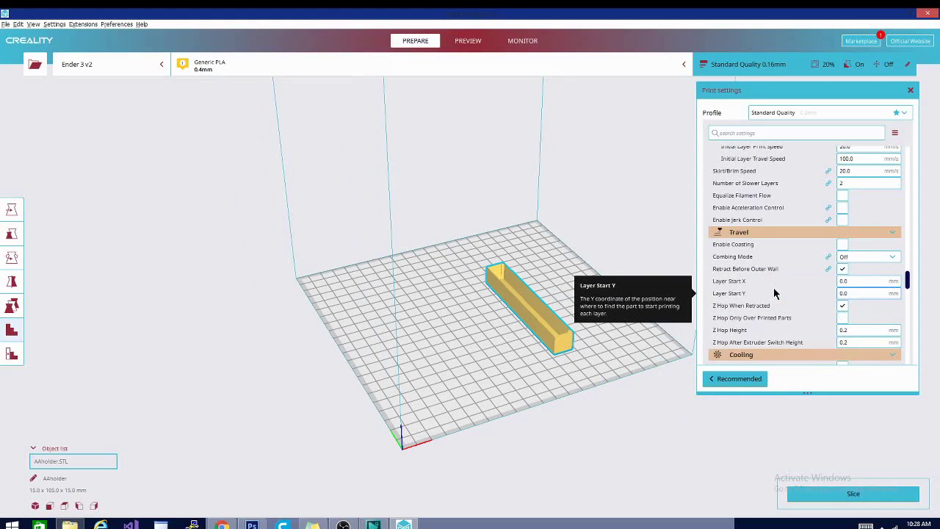
pyautogui.scroll(-3, 774, 292)
pyautogui.scroll(-1, 774, 292)
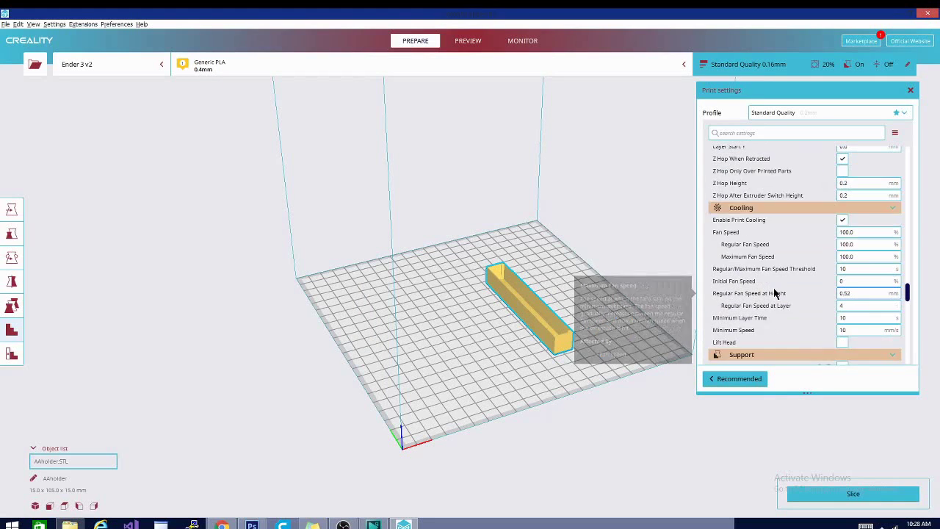
pyautogui.scroll(-1, 774, 292)
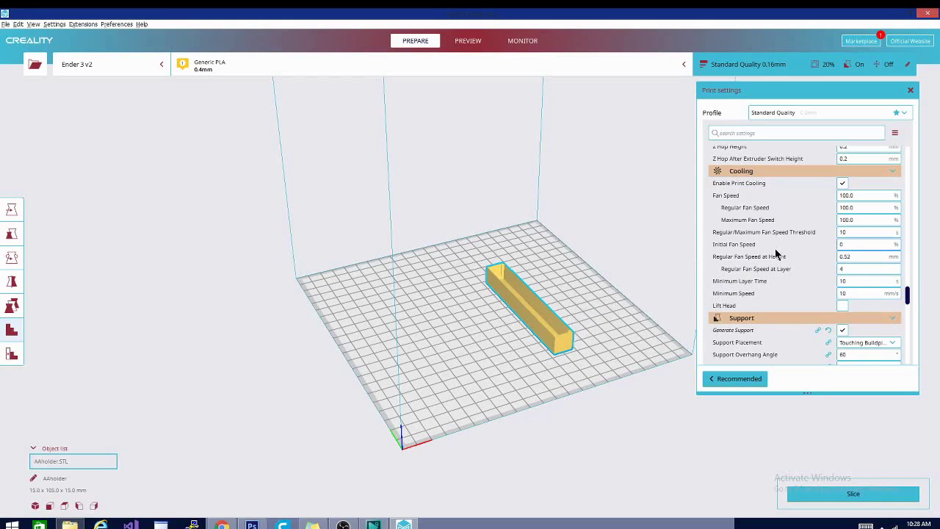
# Step: Uncheck Generate Support in the print settings
pyautogui.scroll(-3, 776, 255)
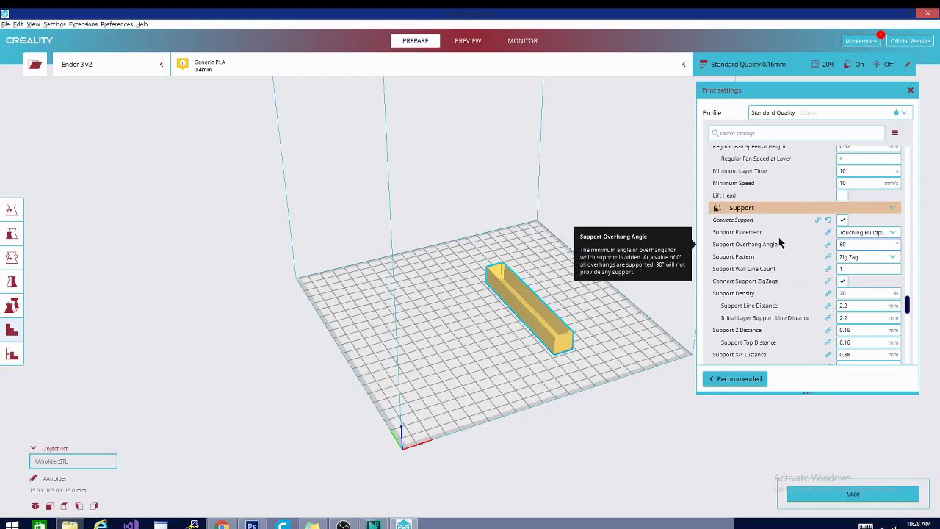
pyautogui.click(842, 221)
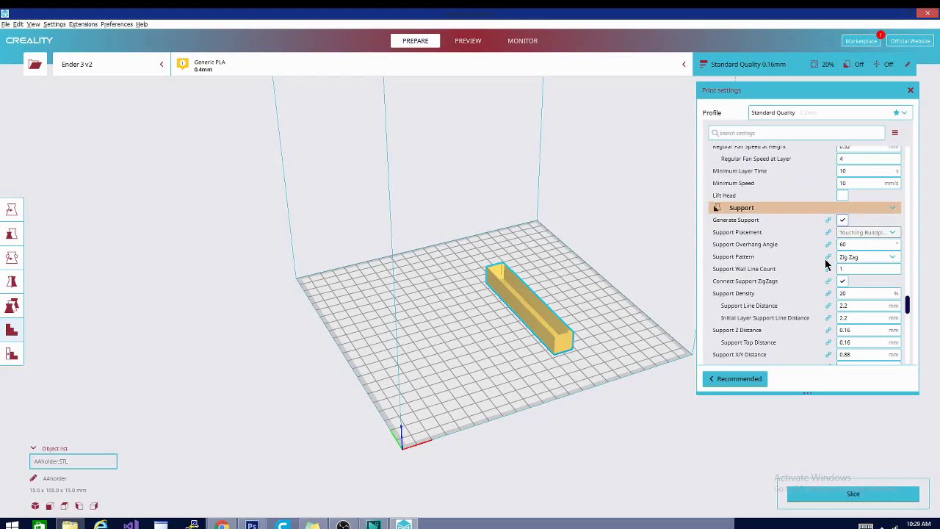
pyautogui.moveTo(638, 337); pyautogui.dragTo(536, 388, button='right')
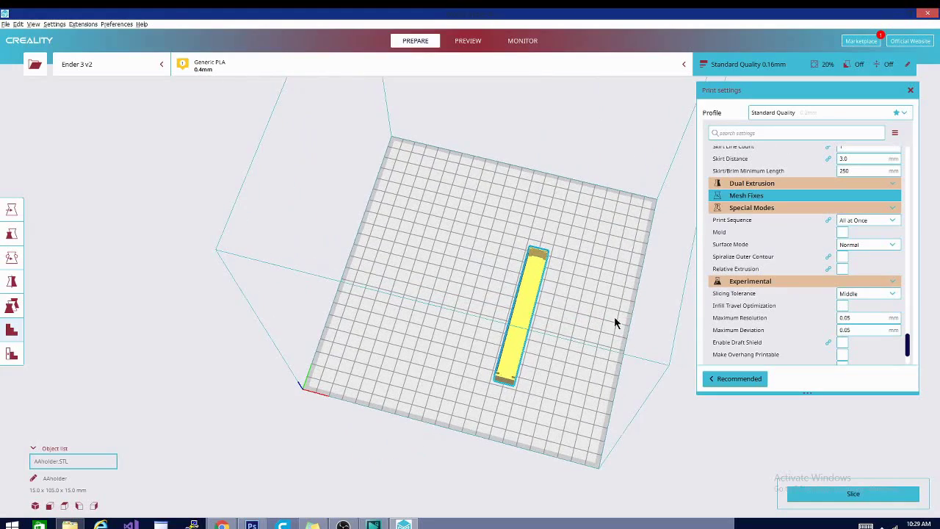
pyautogui.moveTo(617, 321); pyautogui.dragTo(379, 258, button='right')
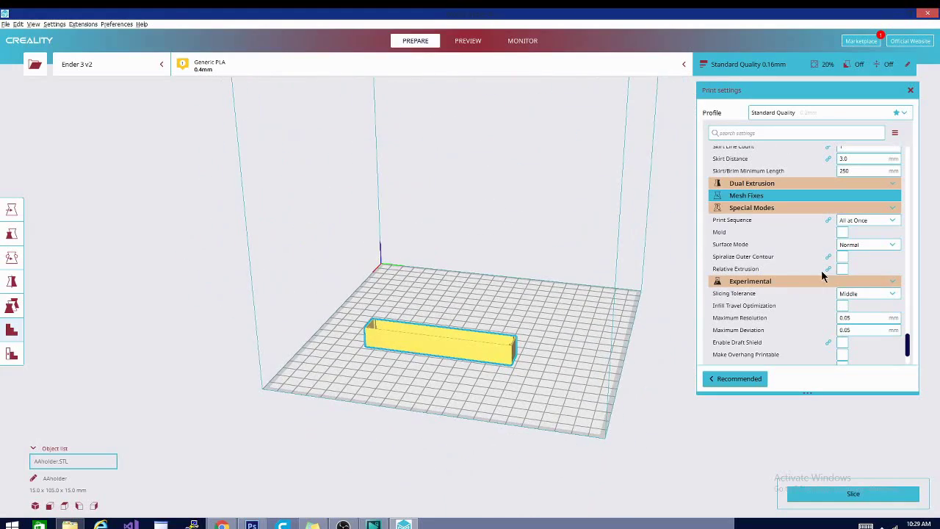
# Step: Check Enable Bridge Settings in the Experimental section
pyautogui.scroll(-3, 822, 275)
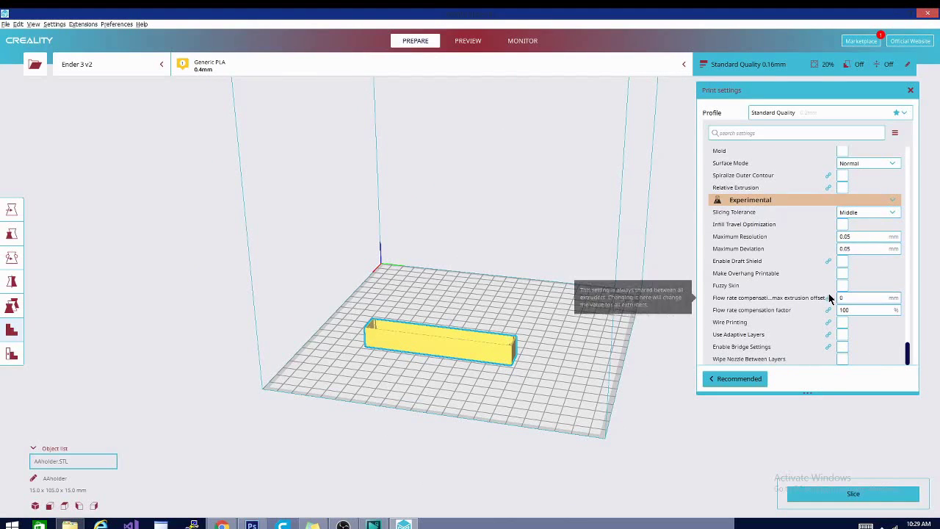
pyautogui.click(842, 349)
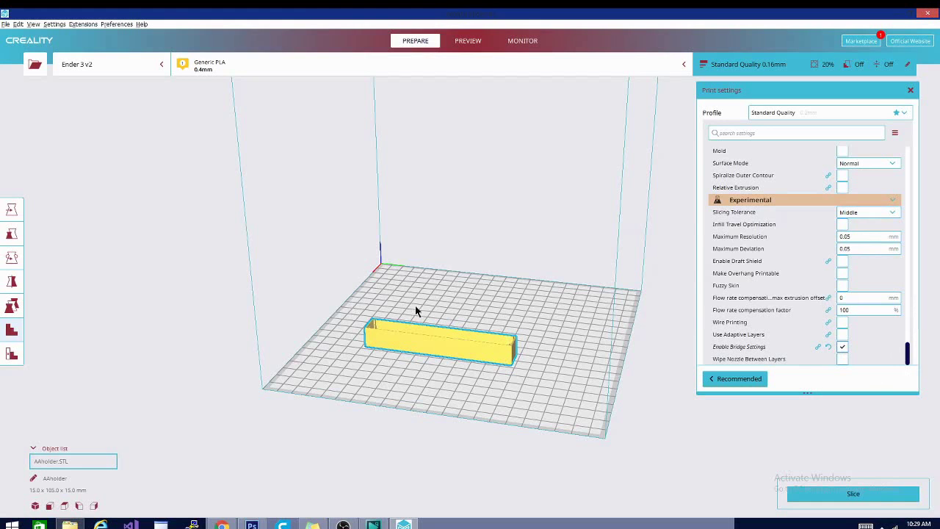
pyautogui.moveTo(628, 328); pyautogui.dragTo(491, 391, button='right')
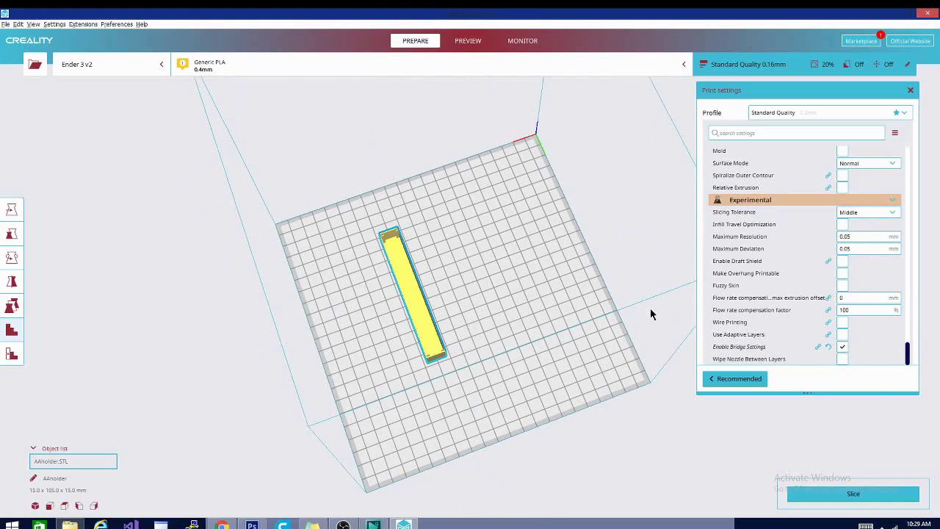
# Step: Center the battery holder on the build plate
pyautogui.rightClick(415, 308)
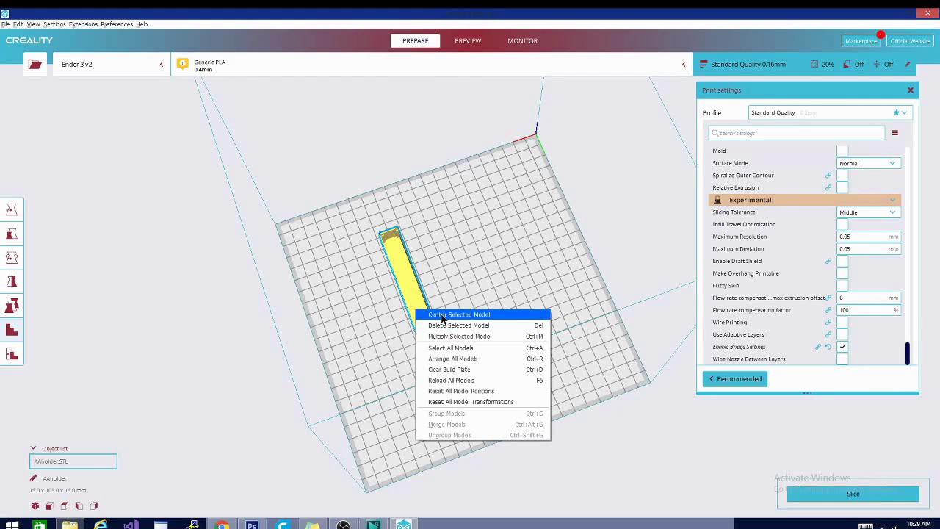
pyautogui.click(442, 316)
pyautogui.moveTo(579, 365); pyautogui.dragTo(506, 293, button='right')
# Step: Multiply the holder with 2 extra copies and slice all three (about 2 h 47 min)
pyautogui.rightClick(452, 316)
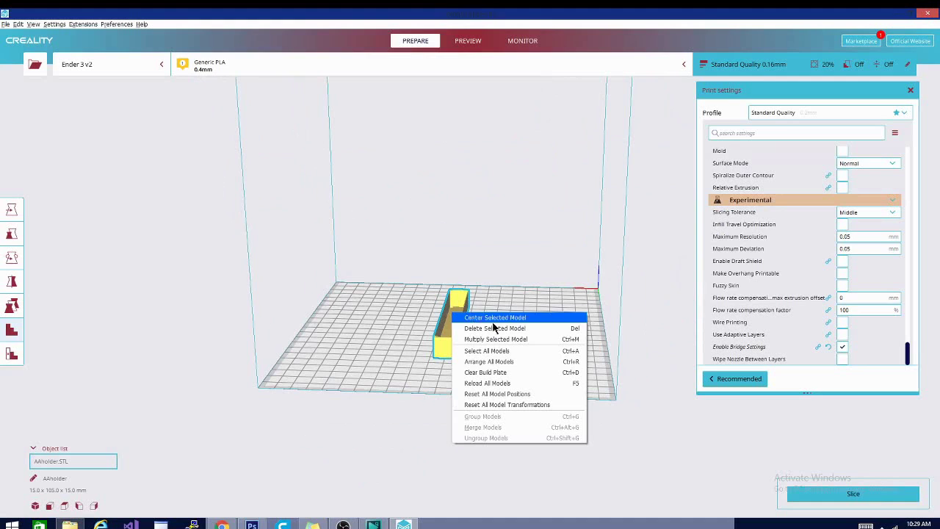
pyautogui.click(496, 339)
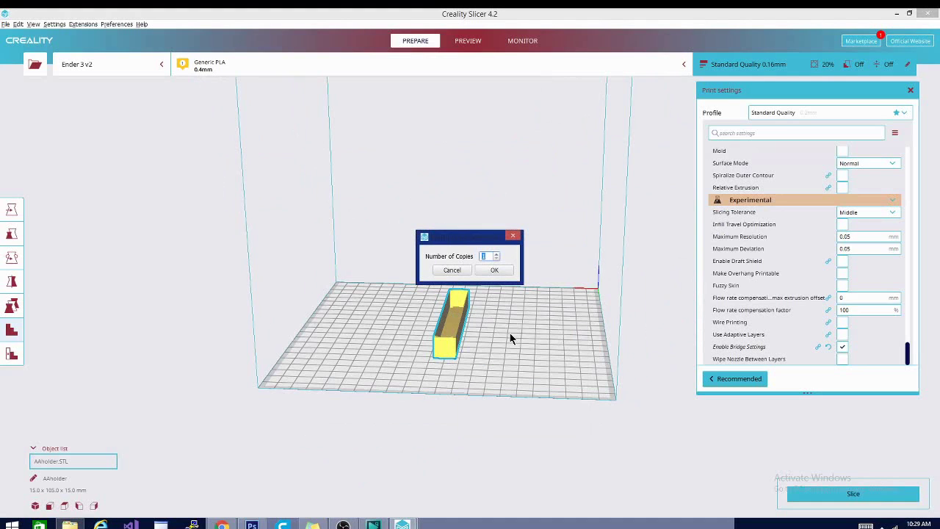
pyautogui.write('2')
pyautogui.click(482, 271)
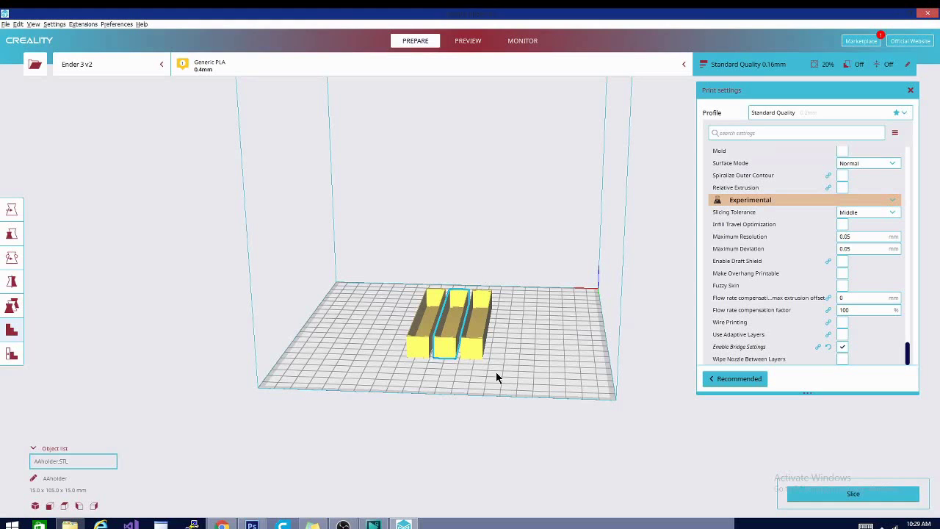
pyautogui.moveTo(581, 397); pyautogui.dragTo(800, 451, button='right')
pyautogui.click(842, 497)
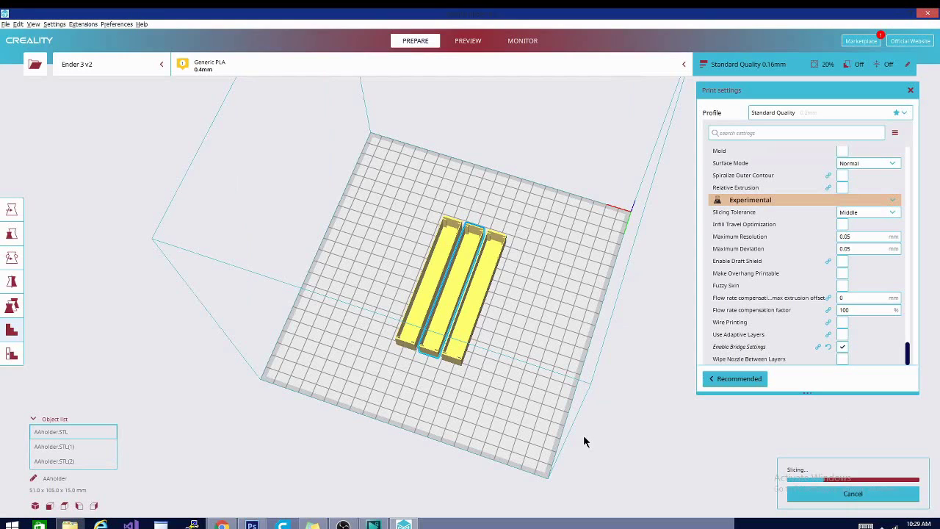
pyautogui.moveTo(636, 389); pyautogui.dragTo(453, 336, button='right')
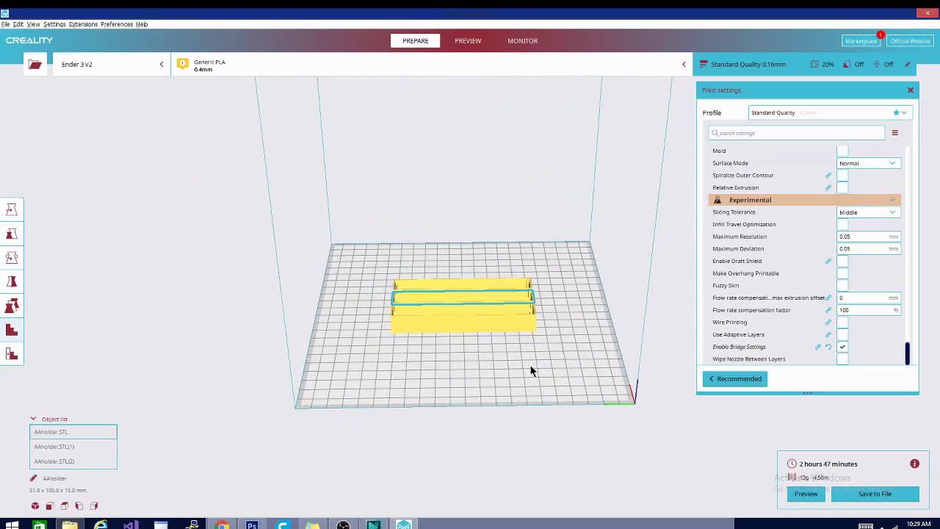
# Step: Show the sliced preview limited to a single lower layer with a partial toolpath
pyautogui.click(477, 40)
pyautogui.moveTo(594, 237); pyautogui.dragTo(382, 264, button='right')
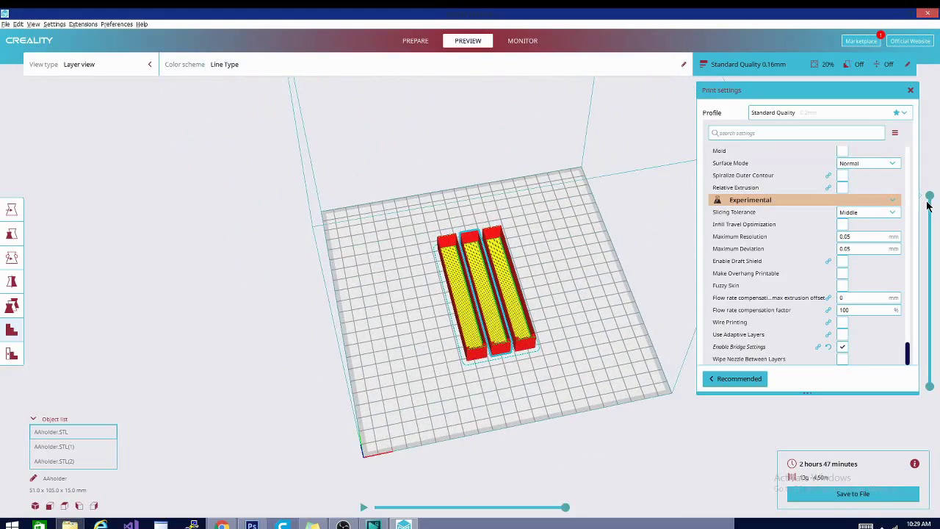
pyautogui.moveTo(931, 199); pyautogui.dragTo(930, 303)
pyautogui.moveTo(930, 388); pyautogui.dragTo(930, 296)
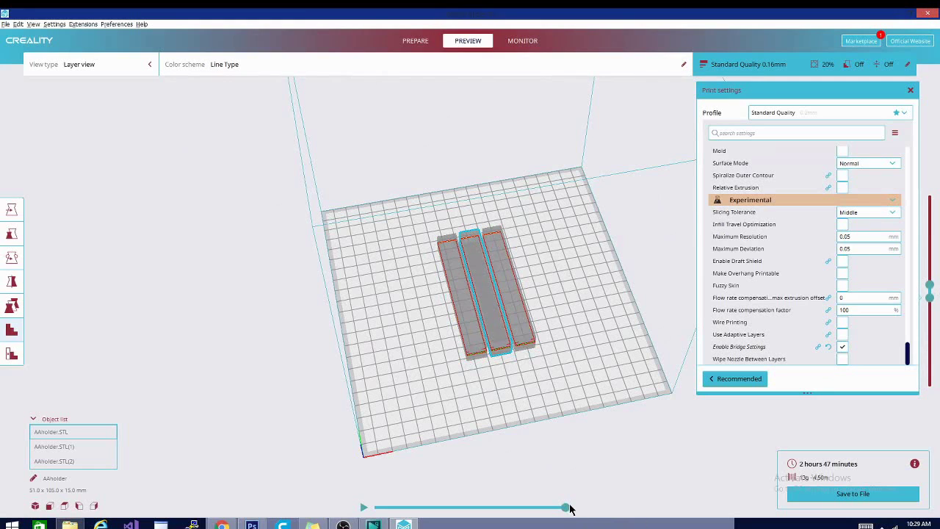
pyautogui.moveTo(567, 507)
pyautogui.mouseDown()
pyautogui.moveTo(373, 508)
pyautogui.moveTo(575, 504)
pyautogui.mouseUp()
# Step: Orbit around the three sliced holders to examine their layer lines
pyautogui.moveTo(558, 455); pyautogui.dragTo(566, 375, button='right')
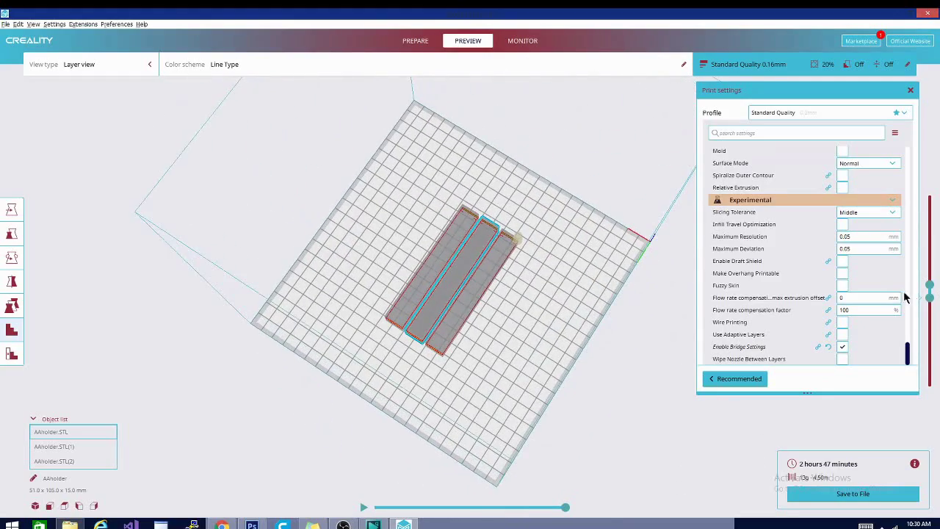
pyautogui.moveTo(712, 470); pyautogui.dragTo(499, 378, button='right')
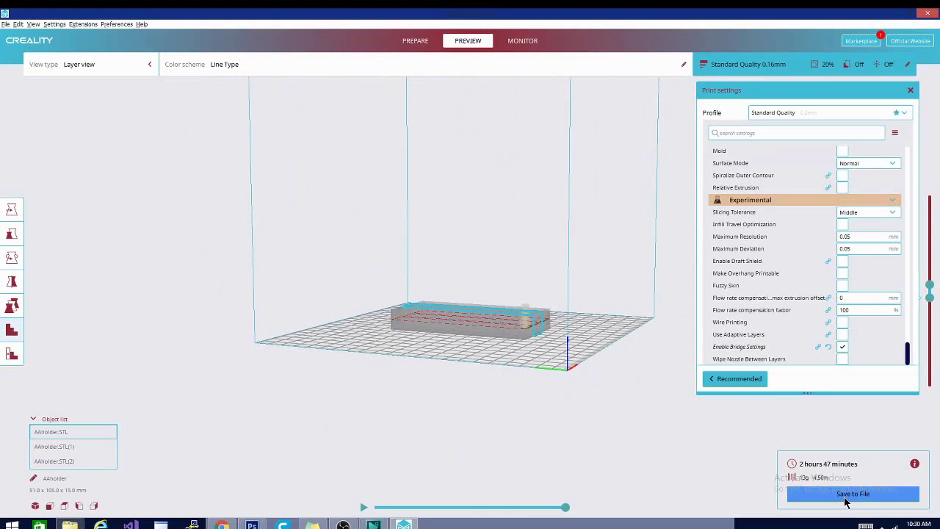
pyautogui.moveTo(409, 421); pyautogui.dragTo(826, 438, button='right')
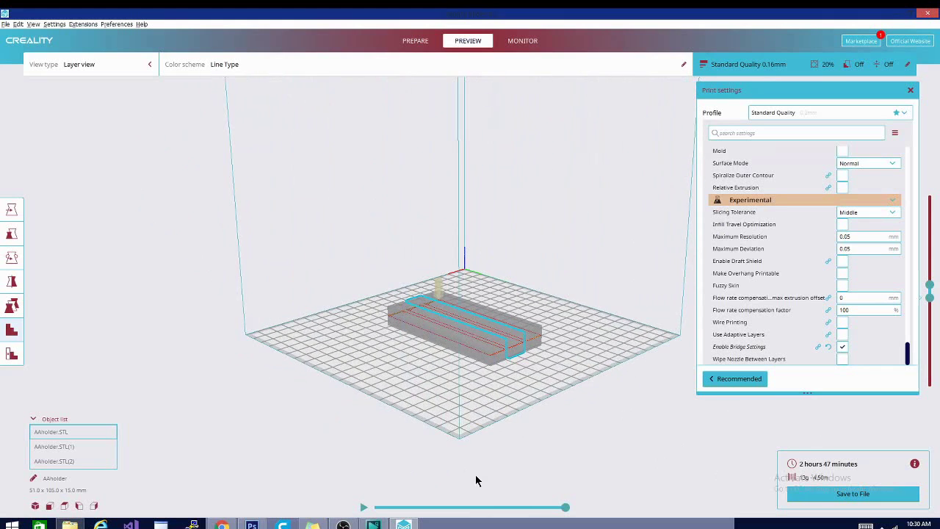
pyautogui.moveTo(476, 481); pyautogui.dragTo(633, 465, button='right')
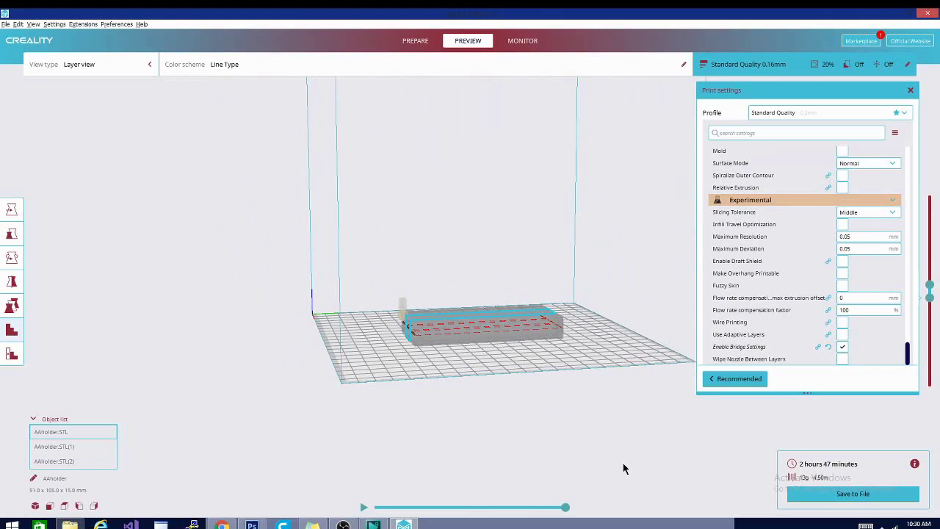
pyautogui.moveTo(330, 418); pyautogui.dragTo(524, 443, button='right')
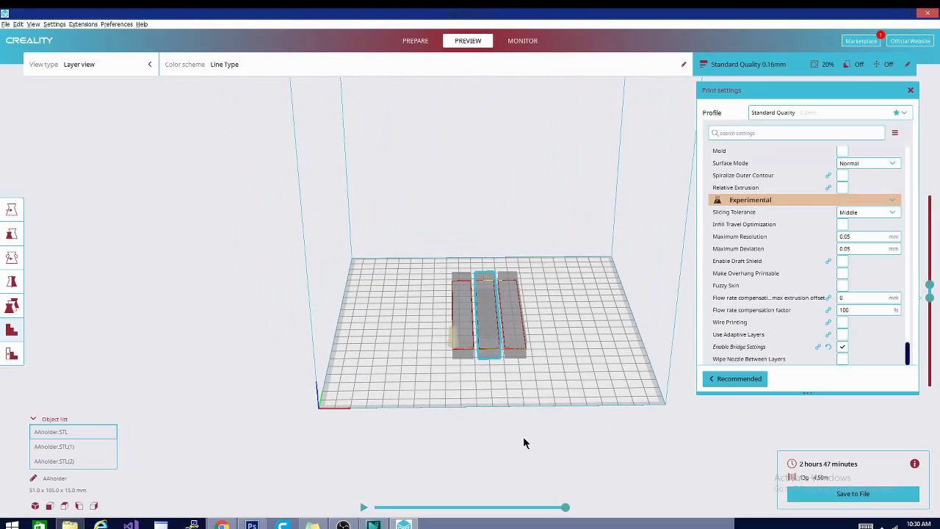
pyautogui.moveTo(455, 449); pyautogui.dragTo(476, 459, button='right')
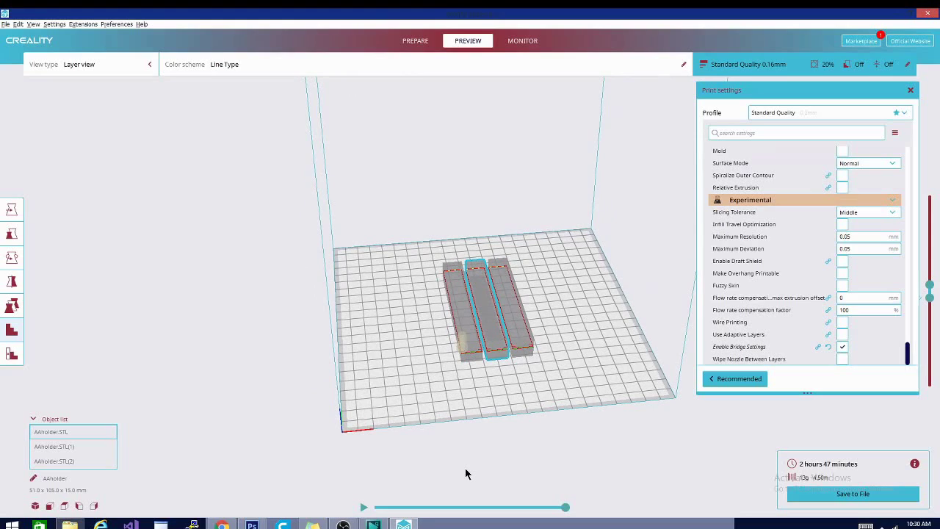
pyautogui.moveTo(493, 466); pyautogui.dragTo(571, 432, button='right')
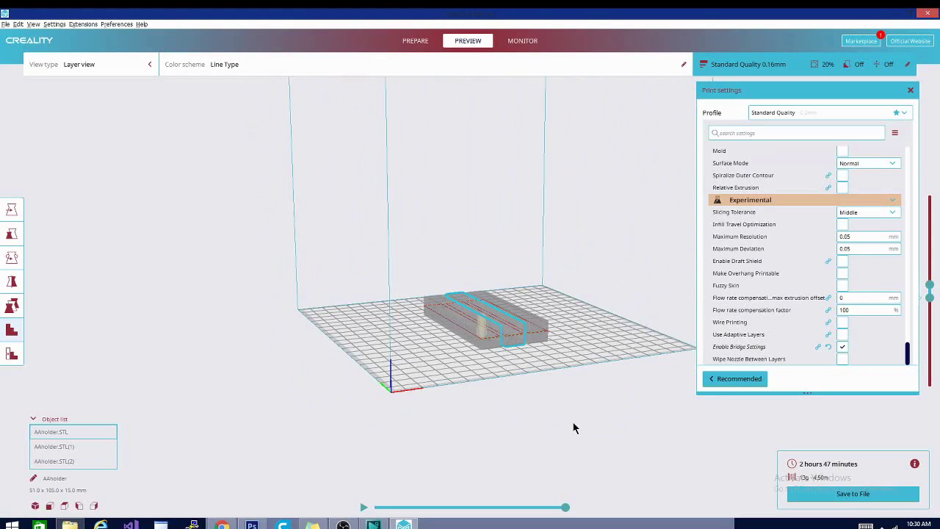
pyautogui.moveTo(563, 419); pyautogui.dragTo(392, 436, button='right')
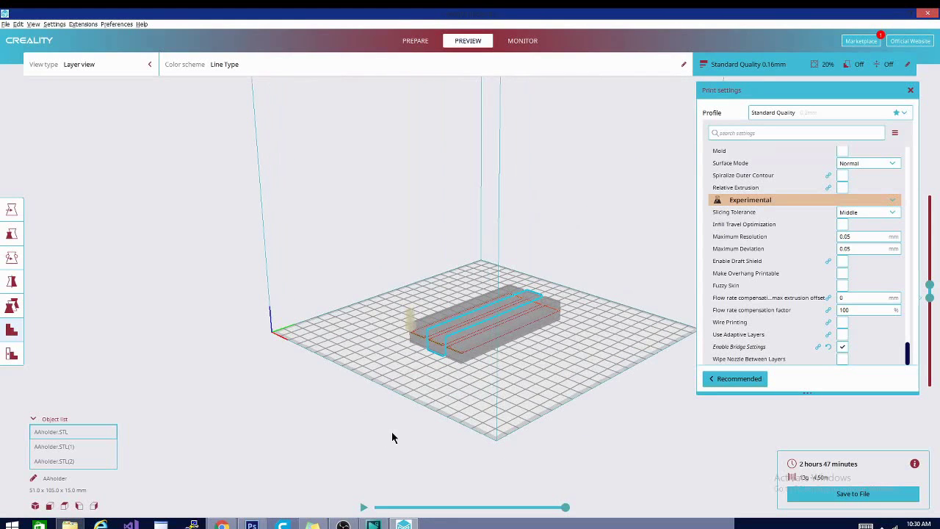
# Step: Tilt the three holders 45° with the Rotate tool, inspect them, then clear the selection
pyautogui.click(11, 257)
pyautogui.moveTo(218, 345); pyautogui.dragTo(431, 272, button='right')
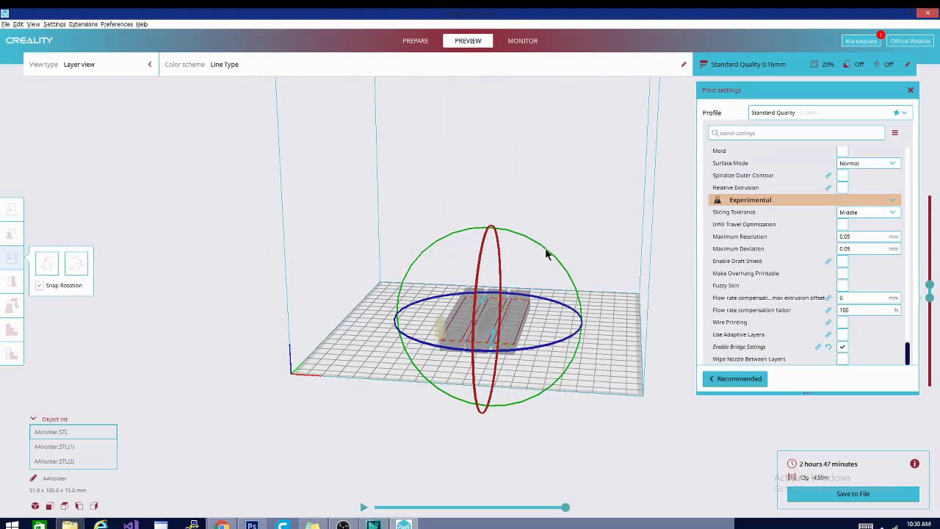
pyautogui.moveTo(545, 254); pyautogui.dragTo(431, 206)
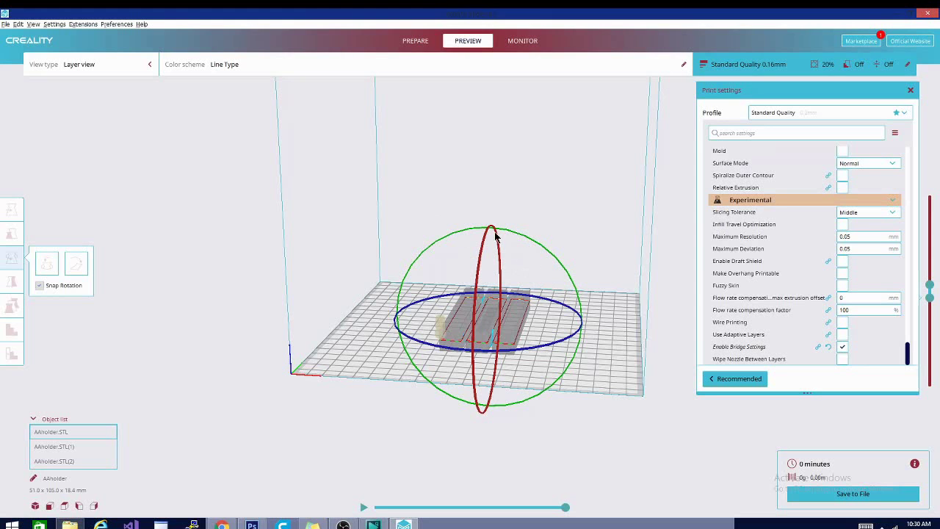
pyautogui.moveTo(290, 430); pyautogui.dragTo(527, 464, button='right')
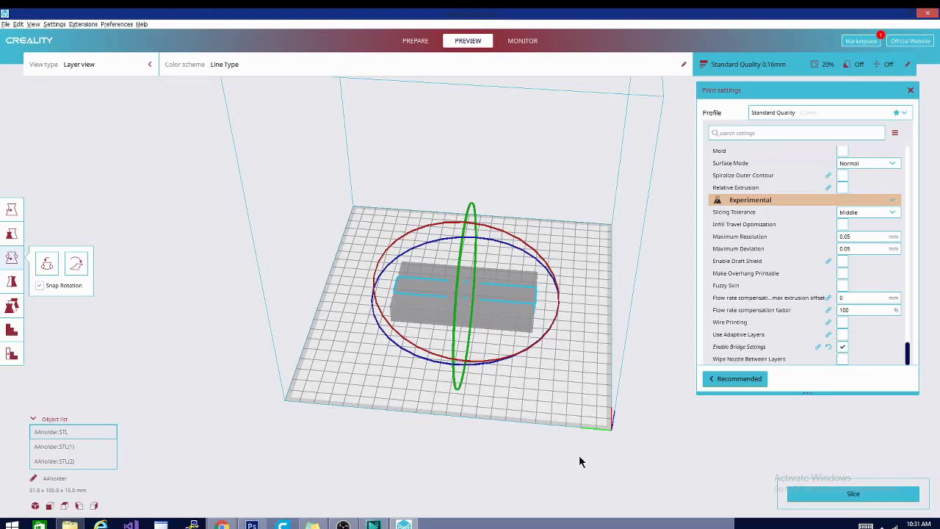
pyautogui.moveTo(588, 458); pyautogui.dragTo(652, 436, button='right')
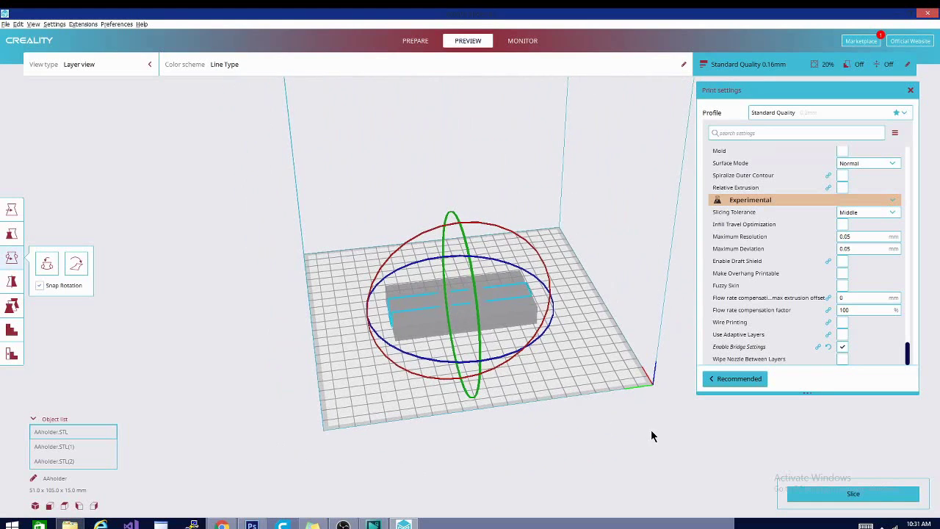
pyautogui.rightClick(574, 441)
pyautogui.click(464, 497)
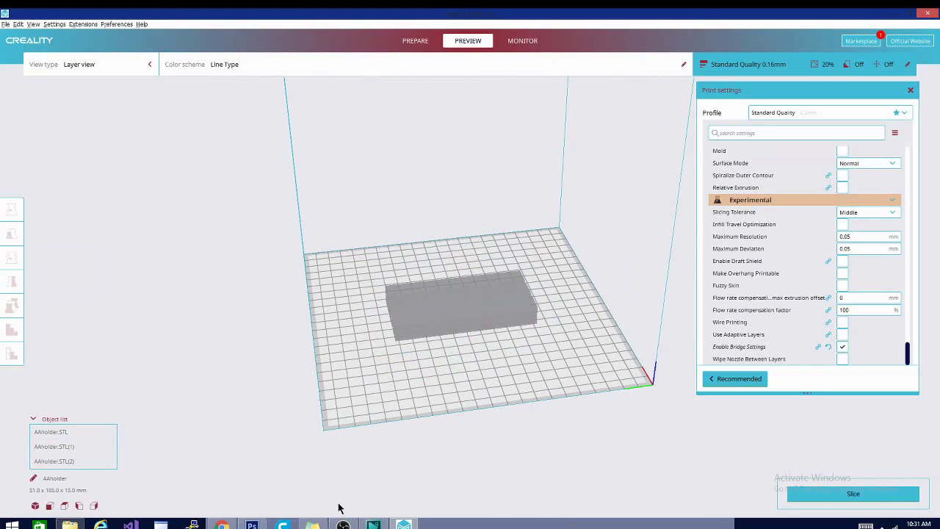